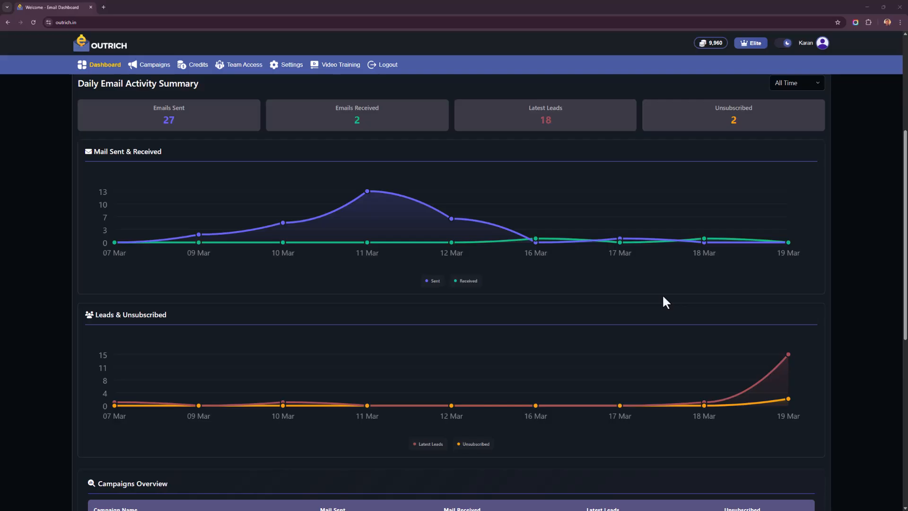
Step: Review the daily email activity summary and the sent, received, leads and unsubscribed charts on the main dashboard
scroll(665, 302, down, 5)
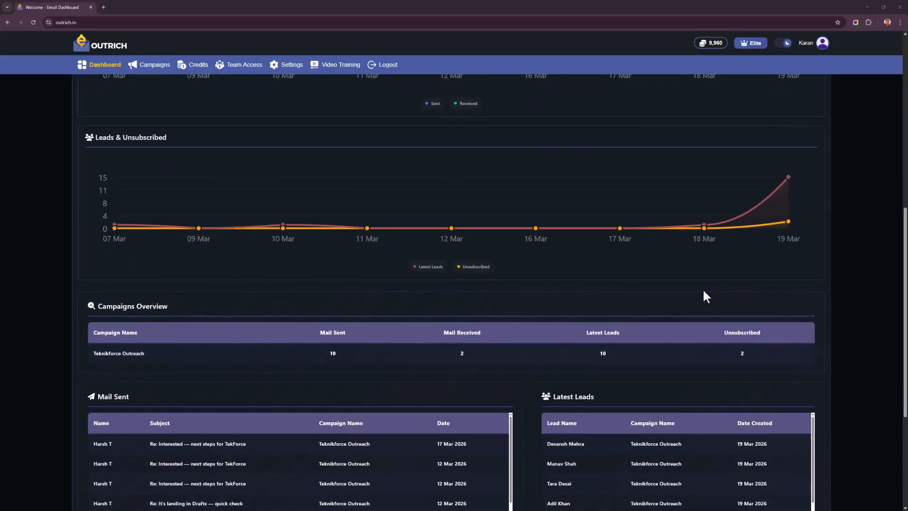
scroll(705, 299, down, 5)
scroll(724, 288, up, 15)
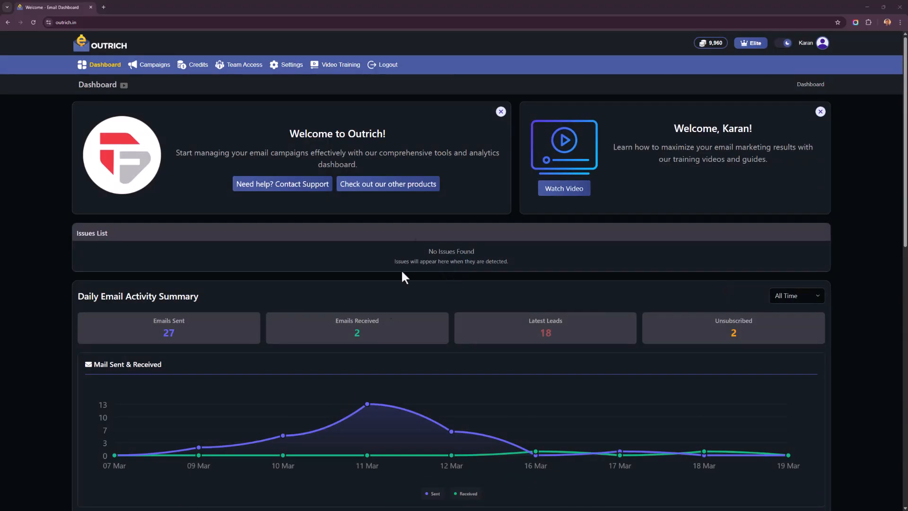
scroll(468, 133, down, 3)
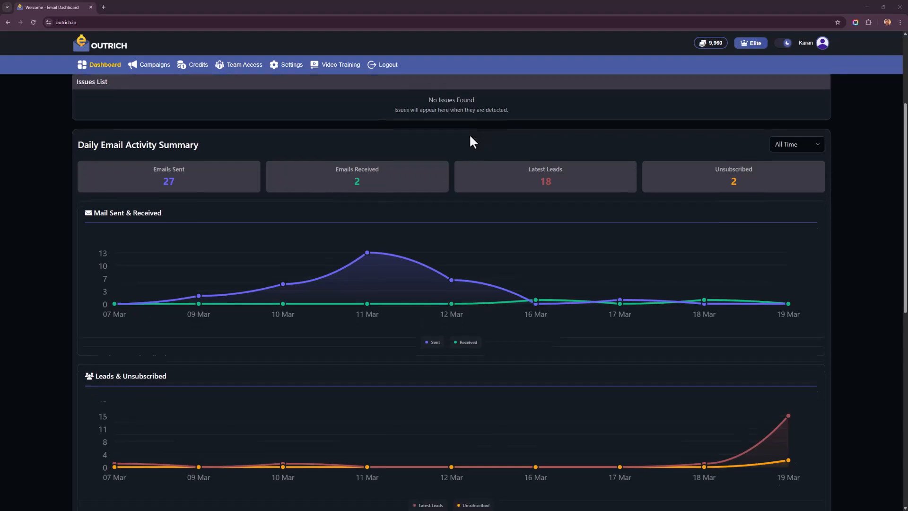
scroll(433, 149, down, 1)
scroll(336, 192, down, 2)
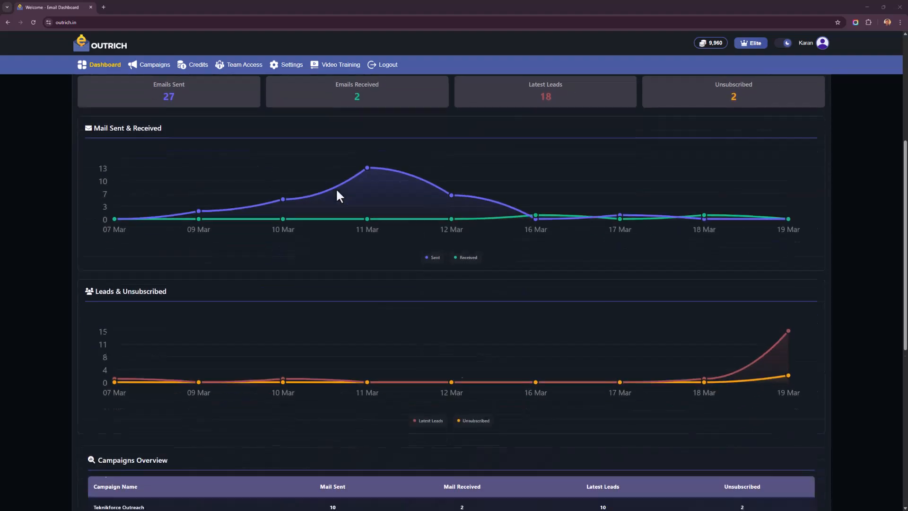
scroll(339, 195, down, 1)
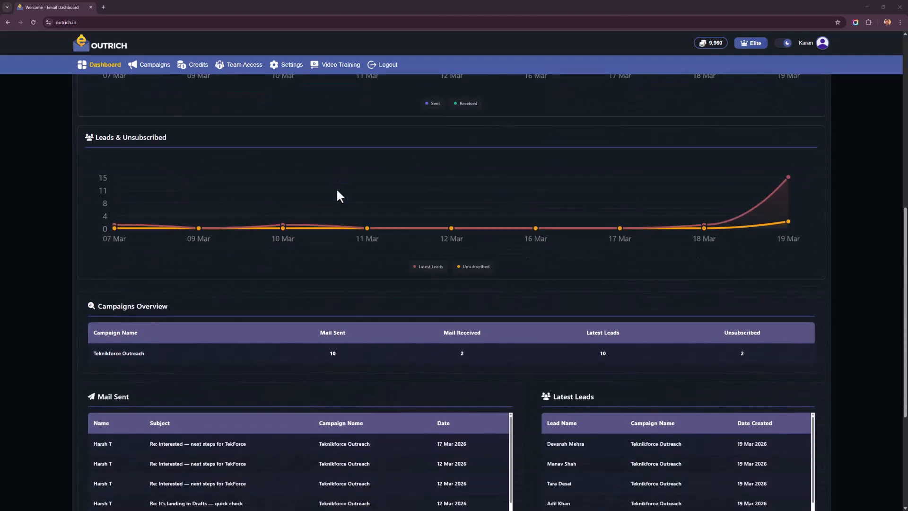
scroll(260, 205, up, 2)
scroll(284, 206, down, 2)
Step: Examine the dashboard's campaigns overview and its tables of sent mail, received mail, latest leads and unsubscribed contacts
scroll(256, 213, down, 4)
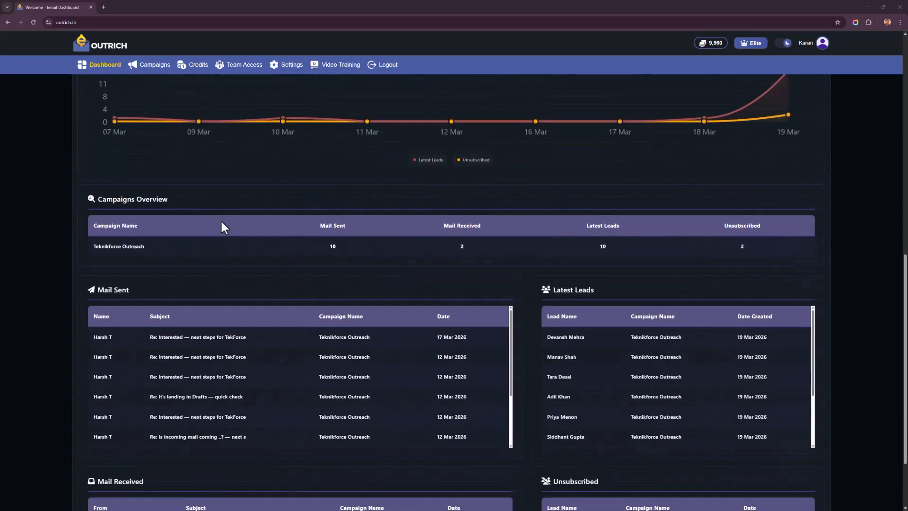
scroll(239, 227, down, 2)
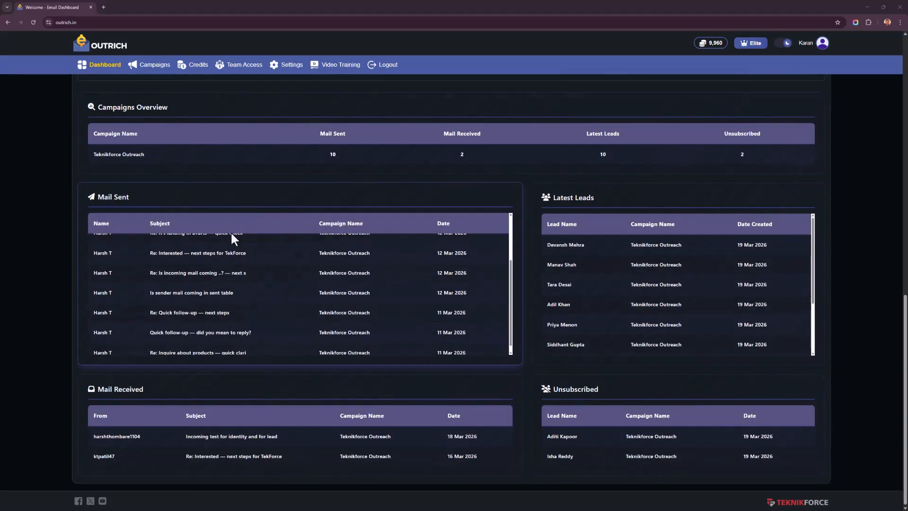
scroll(662, 234, down, 2)
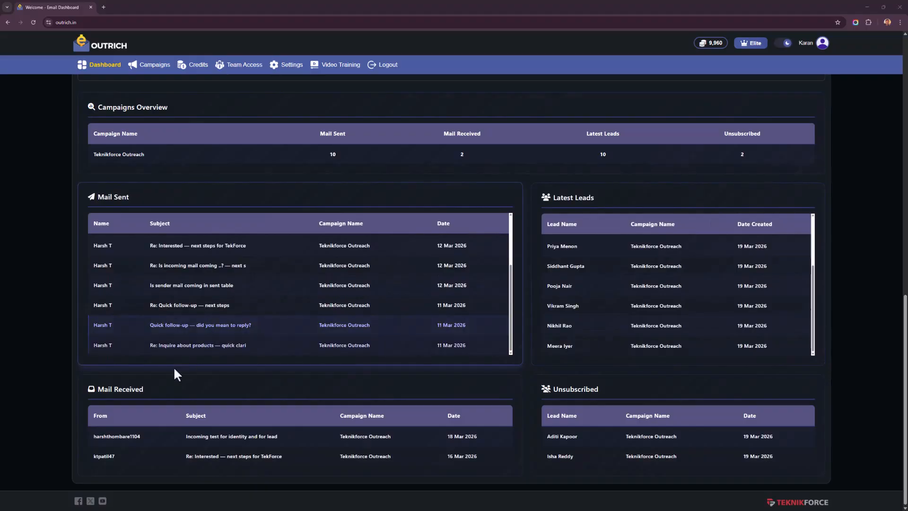
scroll(137, 460, up, 3)
scroll(134, 427, down, 3)
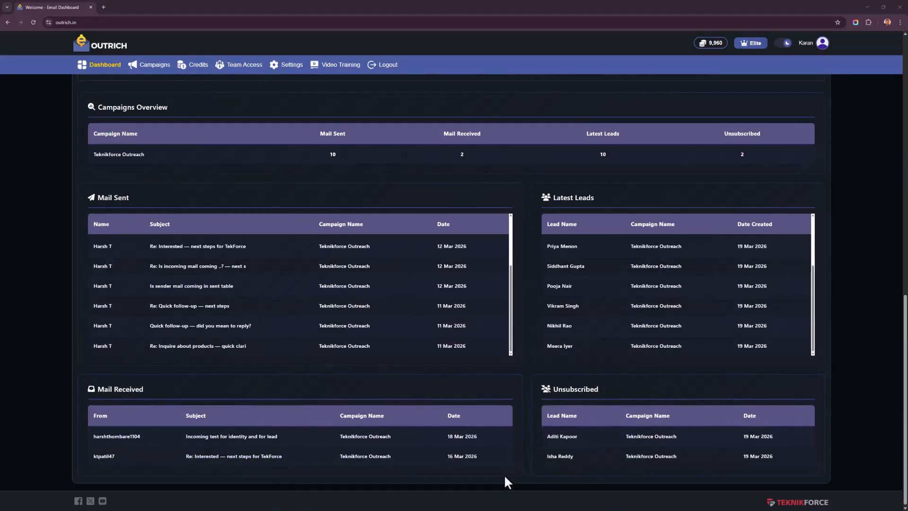
scroll(504, 464, up, 3)
scroll(501, 464, up, 7)
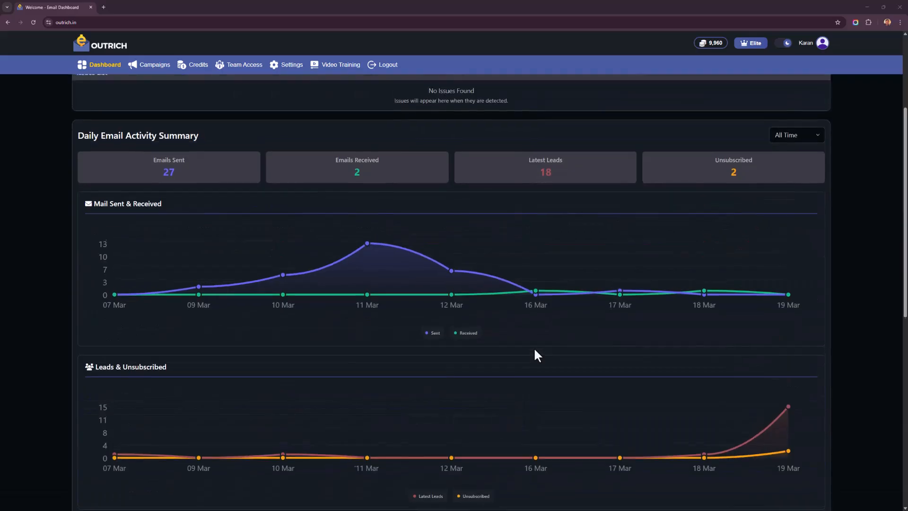
Step: Open the Teknikforce Outreach campaign and review its own activity charts, mail tables and lead tables
click(150, 65)
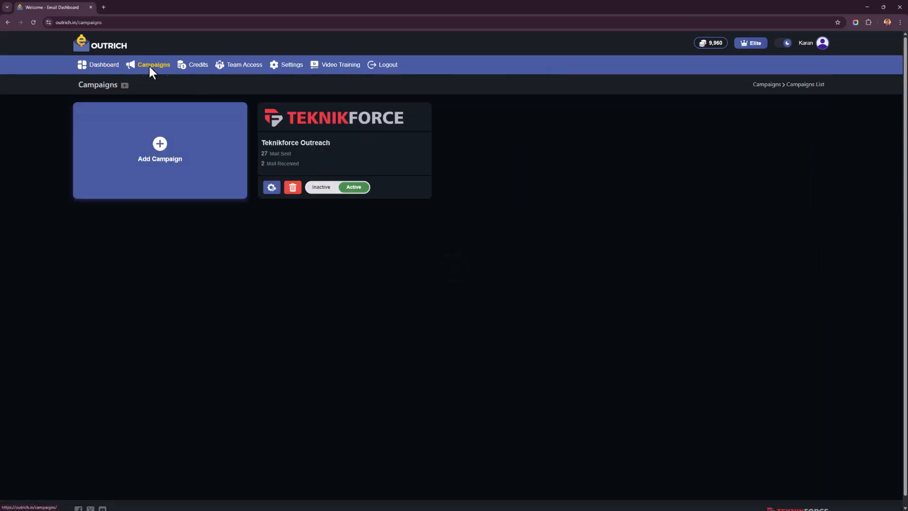
click(324, 151)
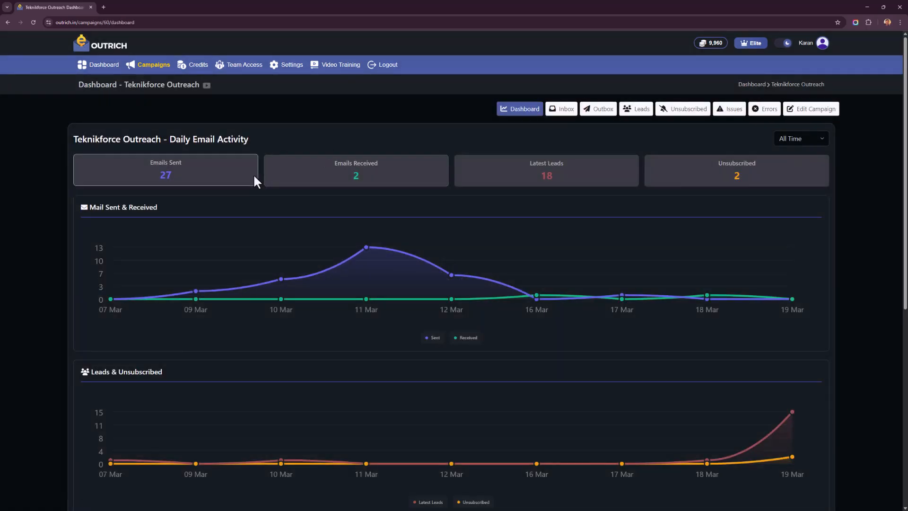
scroll(254, 174, down, 3)
scroll(254, 174, up, 3)
scroll(254, 174, down, 6)
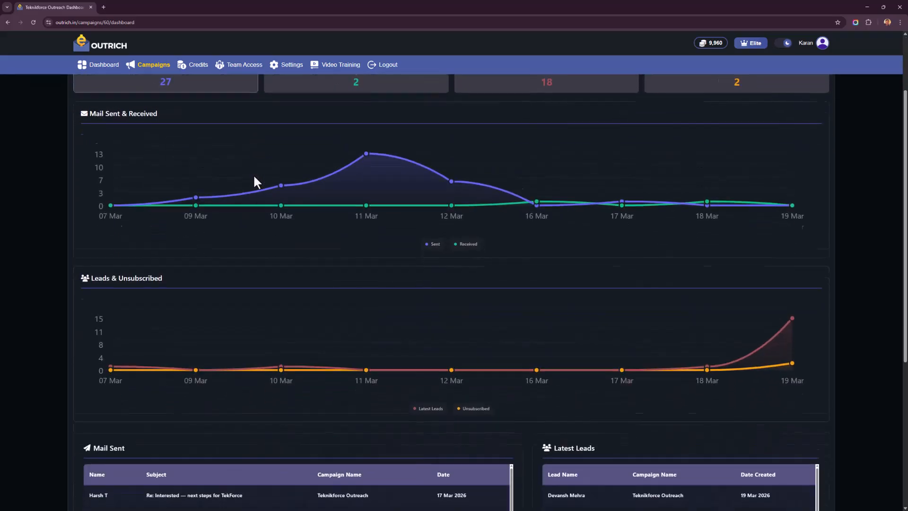
scroll(165, 276, down, 1)
scroll(118, 307, down, 3)
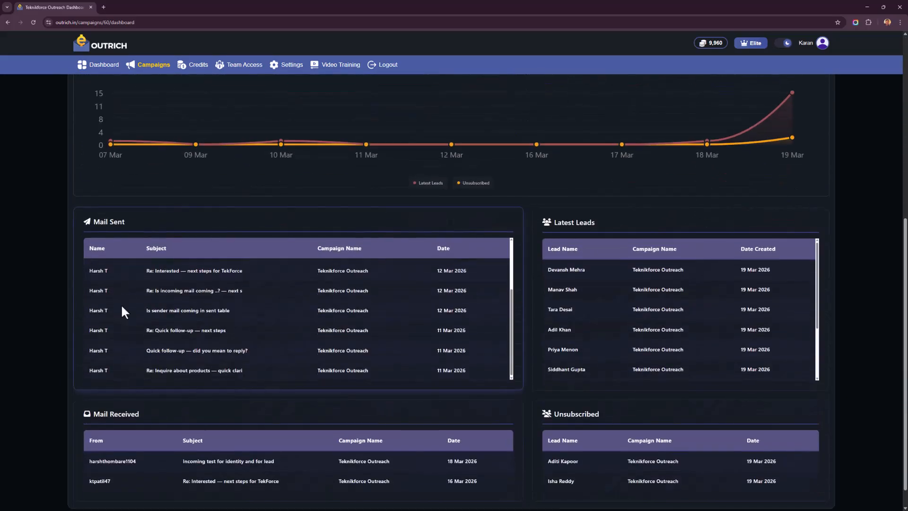
scroll(59, 334, up, 8)
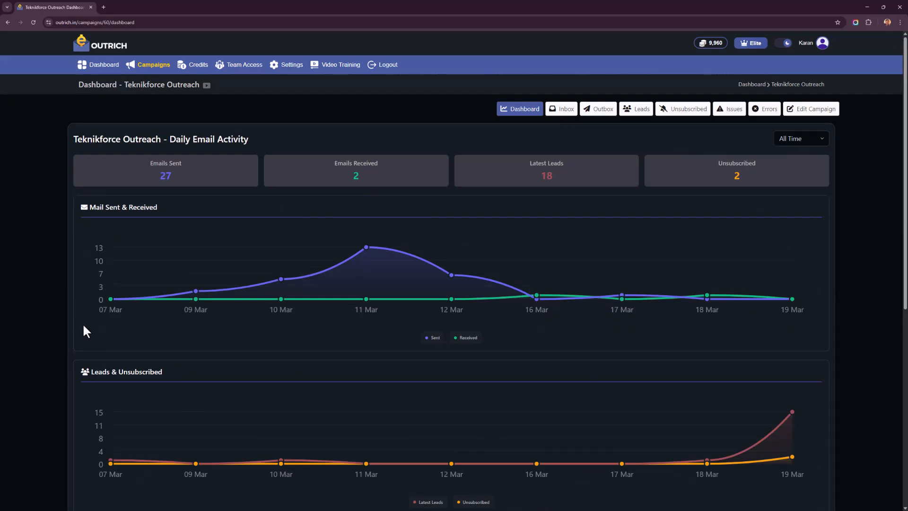
Step: Open the Teknikforce Outreach campaign for editing and review its basic details, from campaign name to daily sending limit, time zone and logo
click(821, 119)
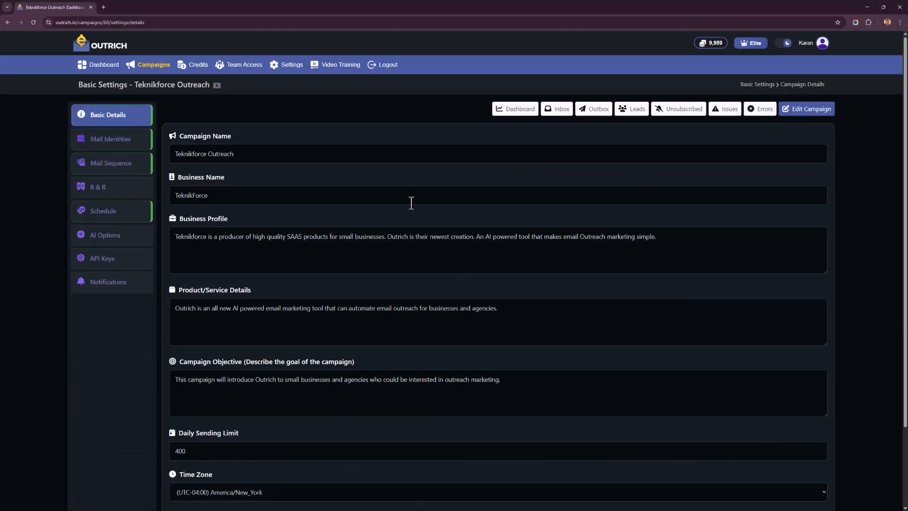
triple_click(178, 157)
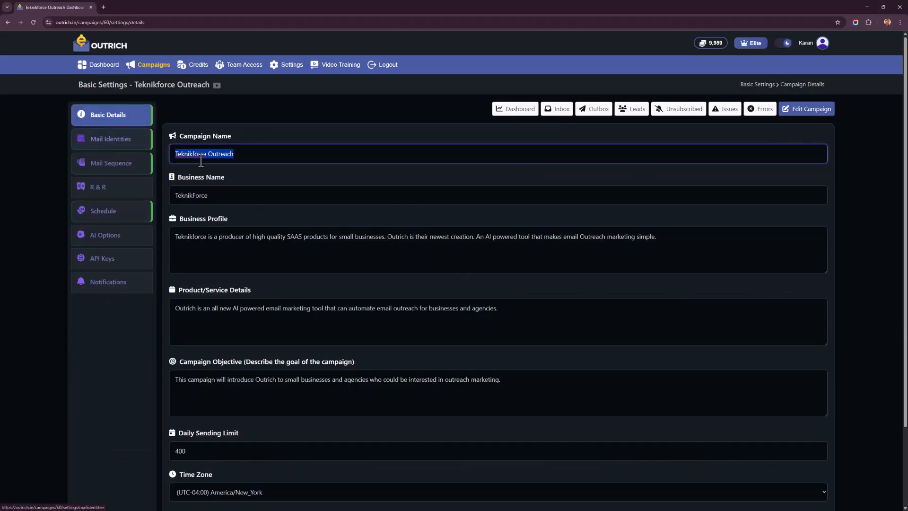
click(217, 194)
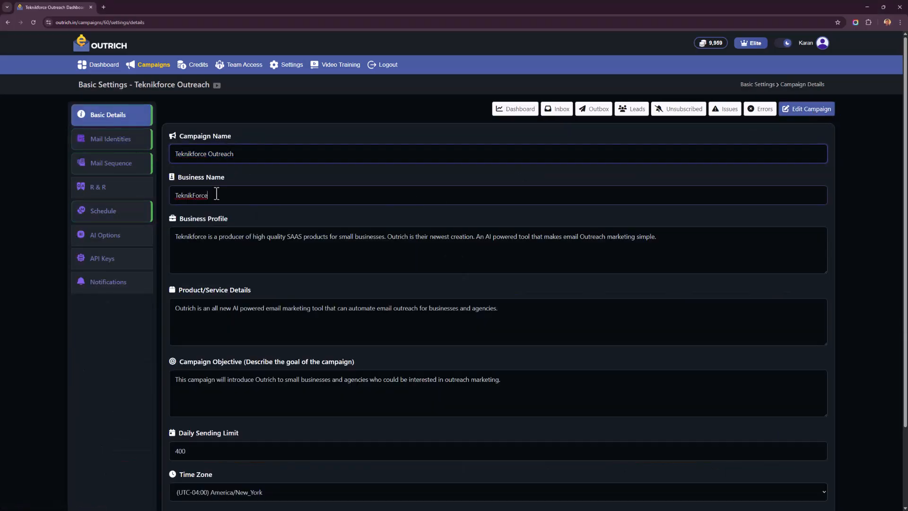
click(263, 258)
drag(247, 235, 353, 237)
drag(239, 308, 343, 309)
scroll(291, 313, down, 1)
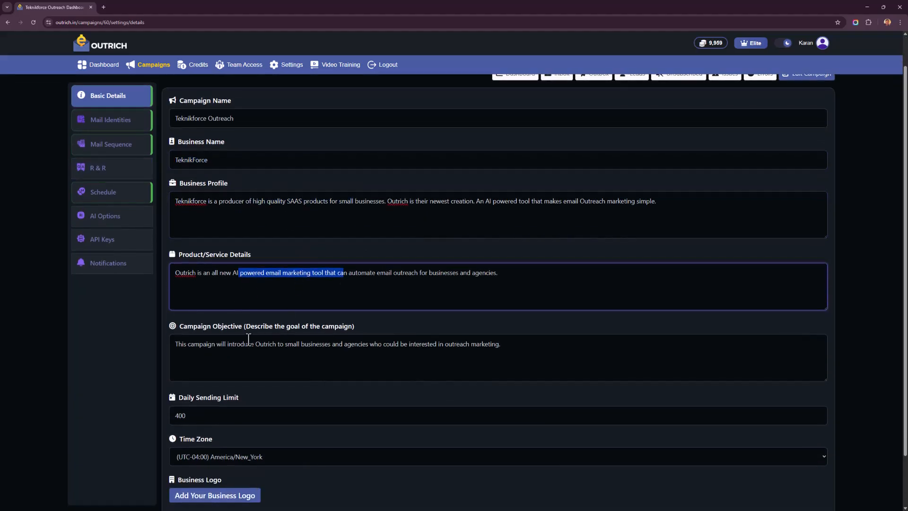
drag(248, 339, 278, 356)
scroll(311, 188, up, 1)
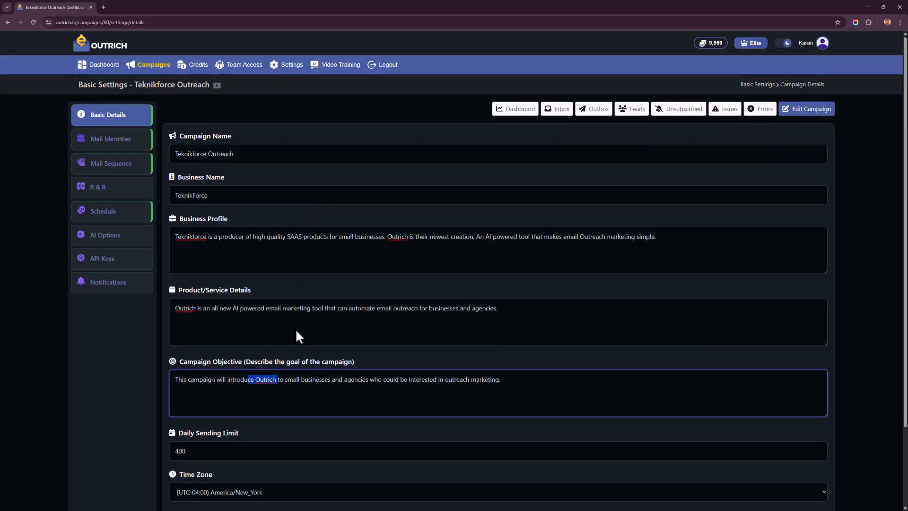
scroll(297, 311, down, 3)
double_click(222, 355)
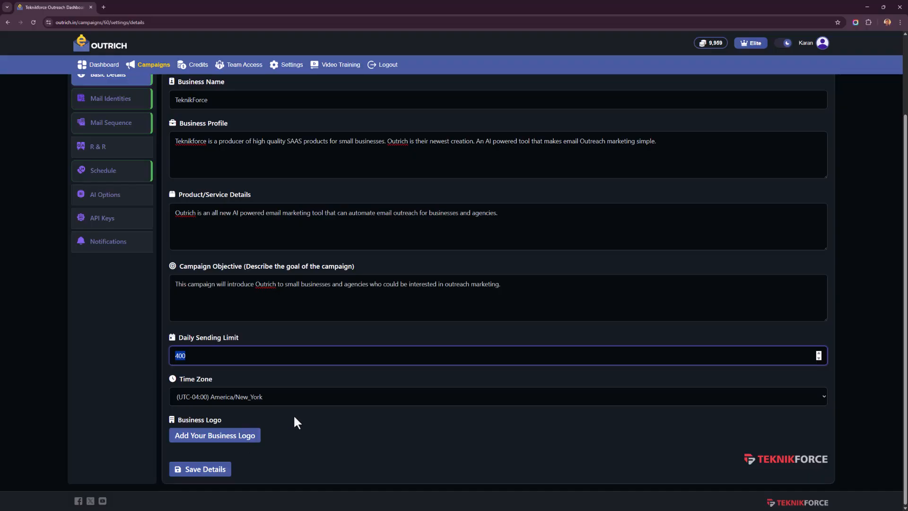
scroll(284, 388, up, 2)
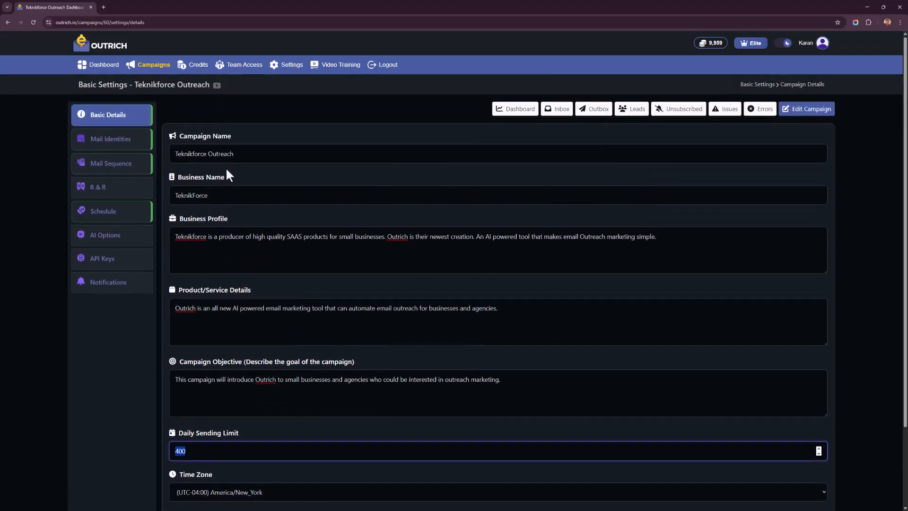
Step: Open a new mail identity form for the campaign and examine its account, daily limit, SMTP and IMAP fields
click(145, 143)
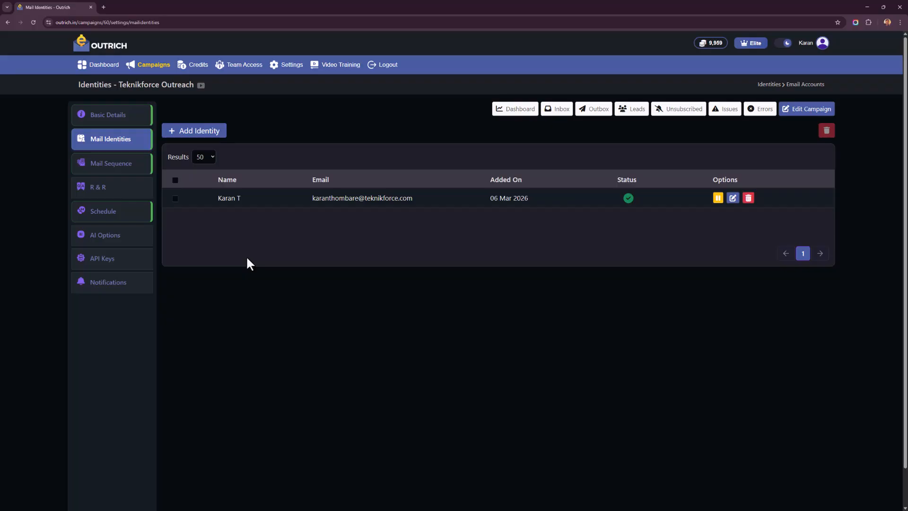
click(192, 134)
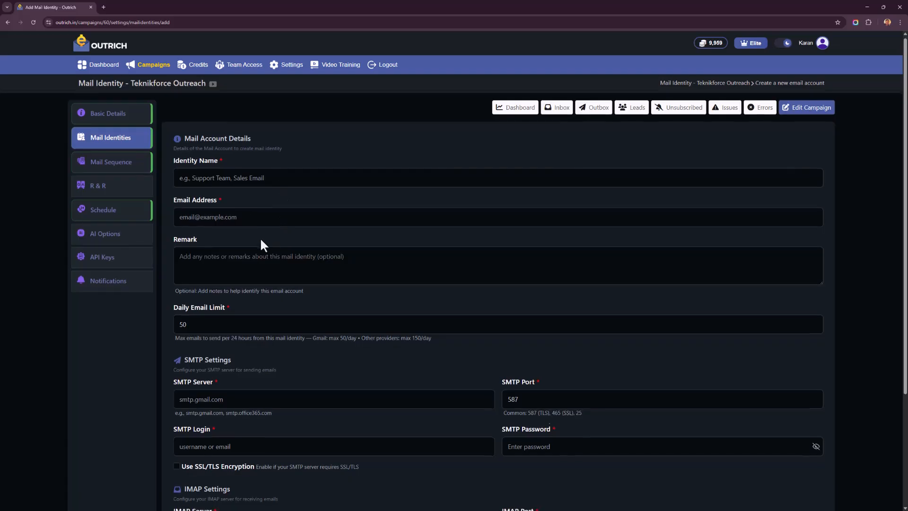
scroll(260, 237, down, 2)
click(260, 202)
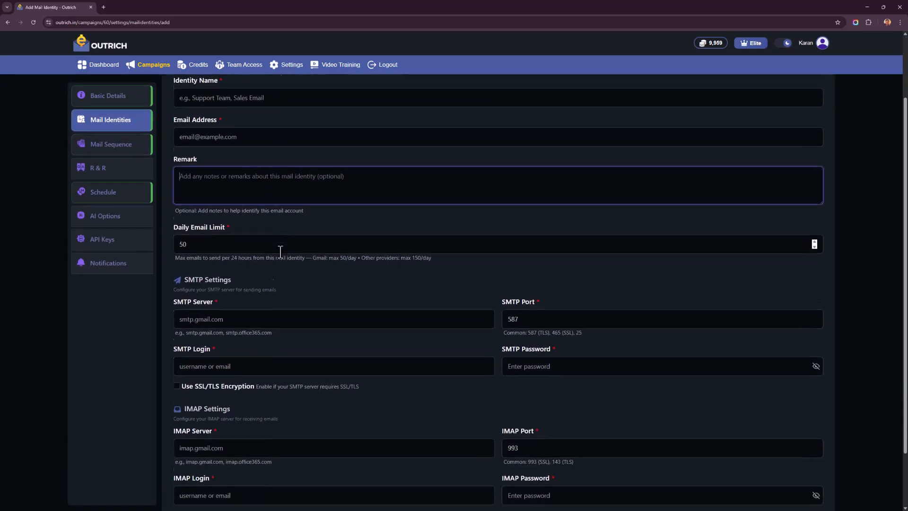
scroll(280, 256, down, 1)
key(Tab)
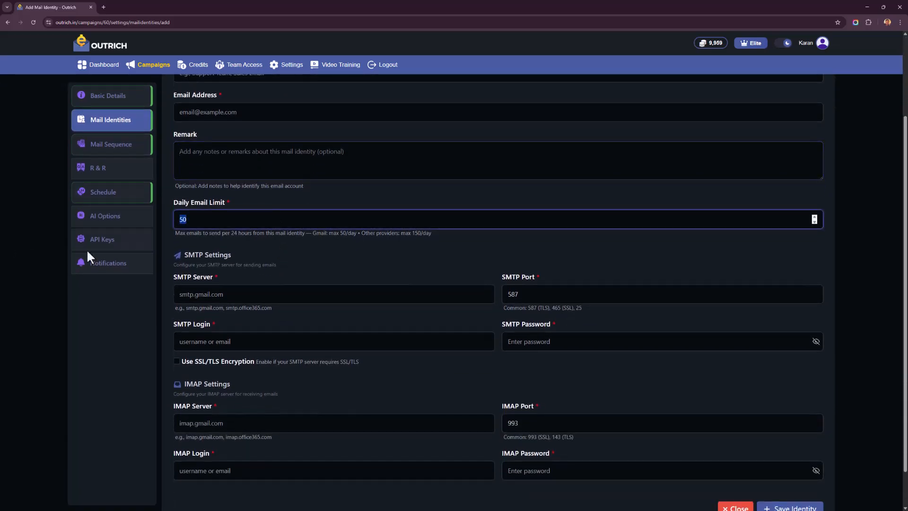
click(237, 259)
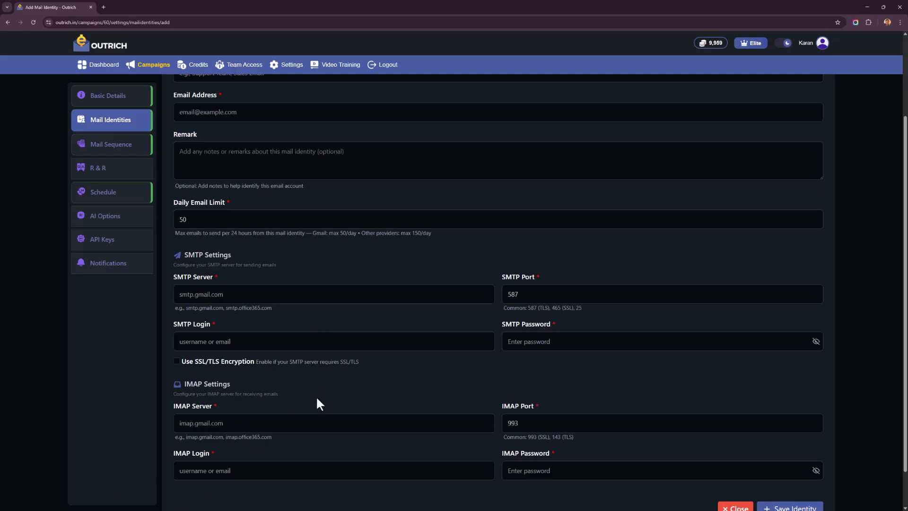
scroll(290, 342, down, 1)
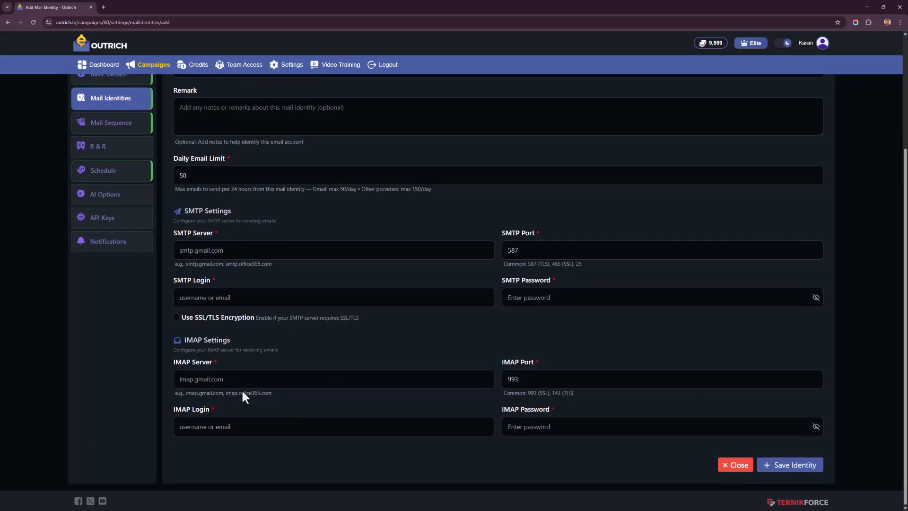
scroll(241, 395, up, 3)
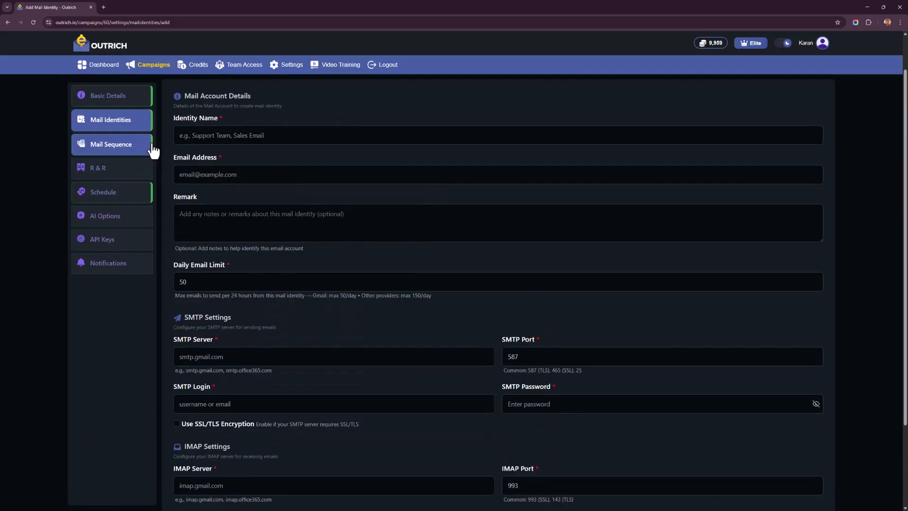
Step: Open the first email of the campaign's mail sequence and examine its delay options and email variant
click(81, 145)
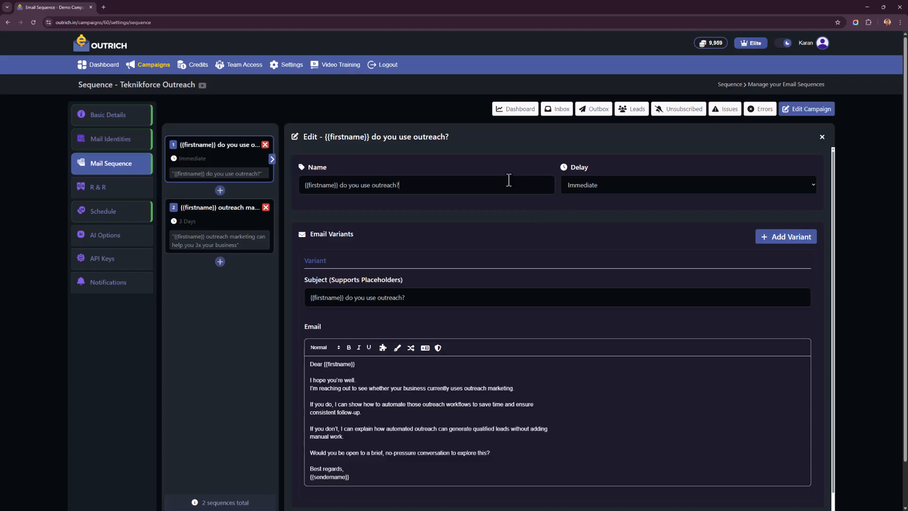
click(629, 191)
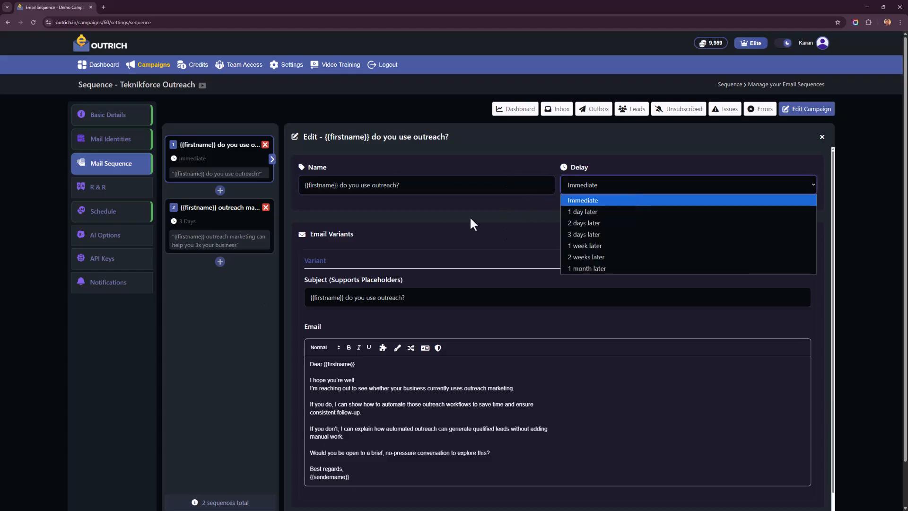
click(470, 215)
click(610, 188)
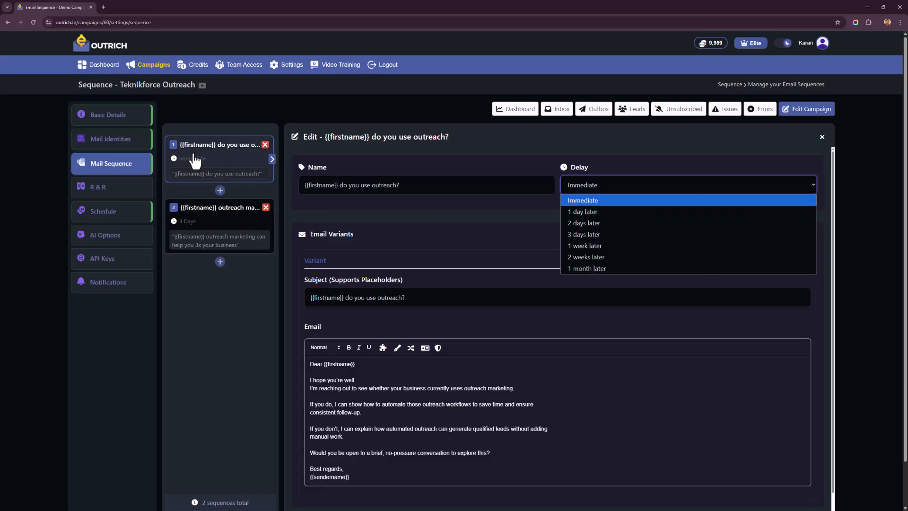
click(592, 210)
click(592, 190)
click(594, 201)
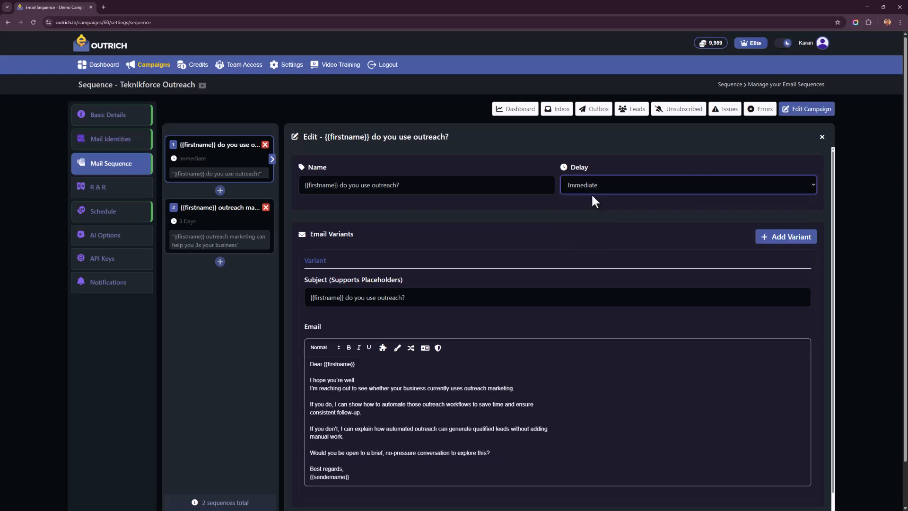
click(643, 187)
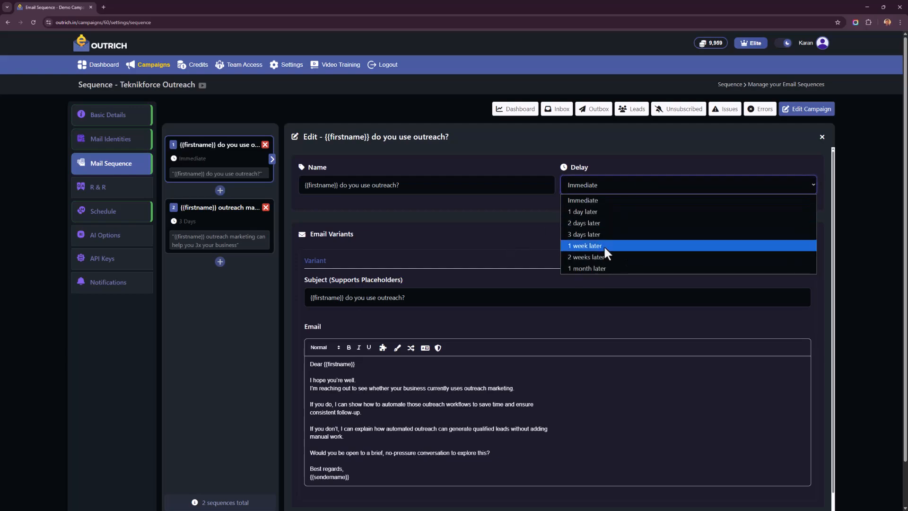
click(444, 231)
scroll(444, 235, down, 1)
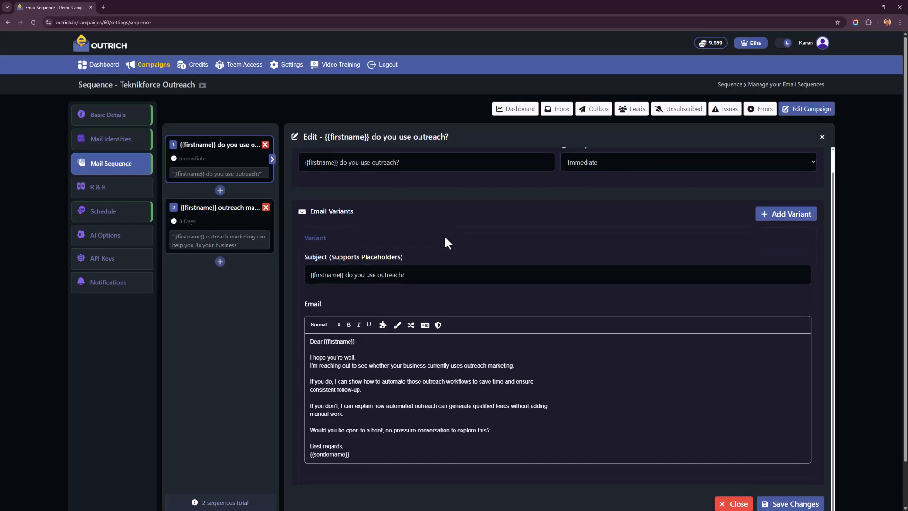
Step: Examine the first email's subject and body, and try the AI Writer and AI Spintax tools, closing each without applying anything
drag(379, 280, 293, 260)
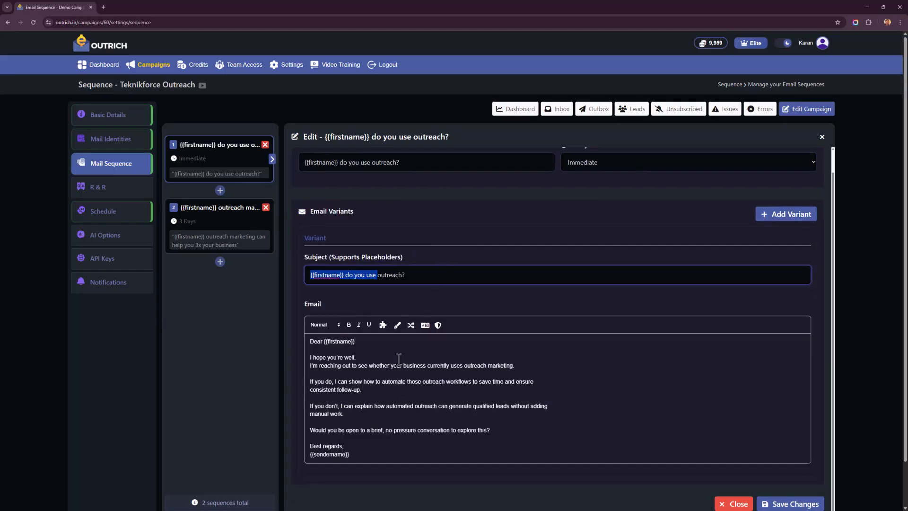
drag(399, 359, 399, 485)
click(377, 360)
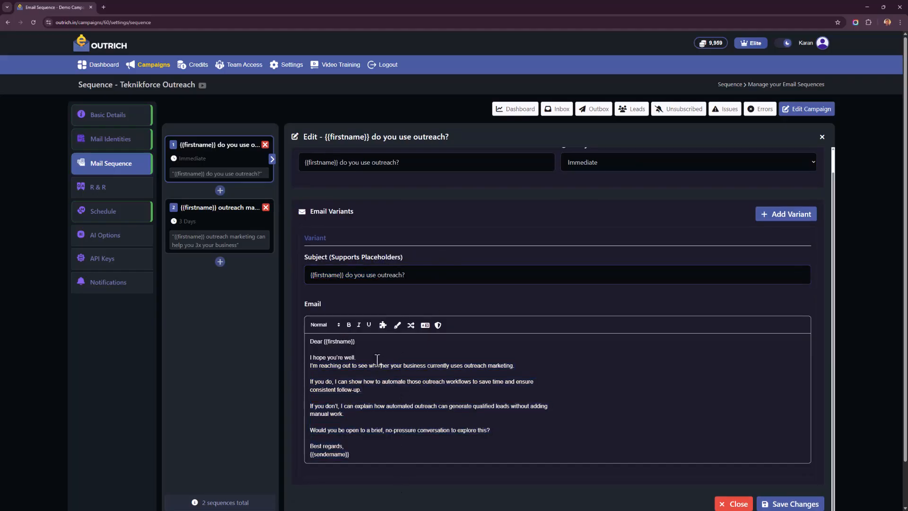
click(397, 326)
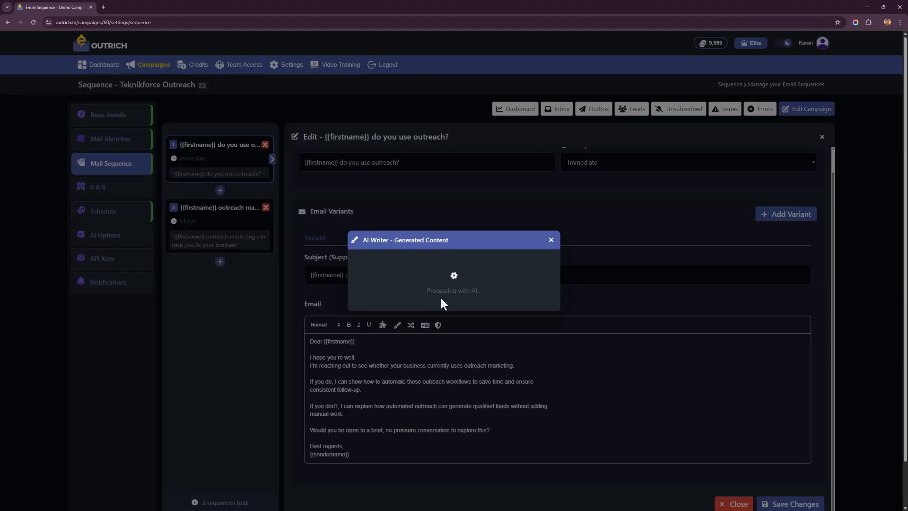
click(551, 240)
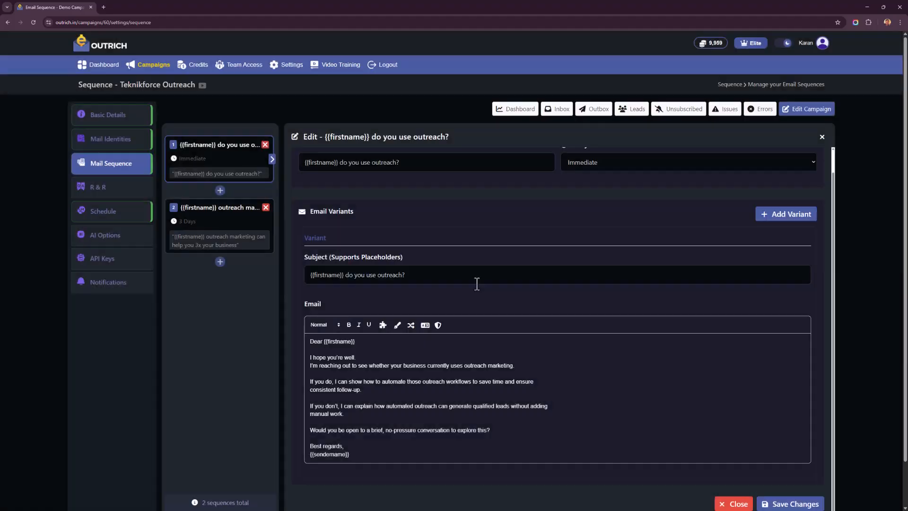
click(412, 326)
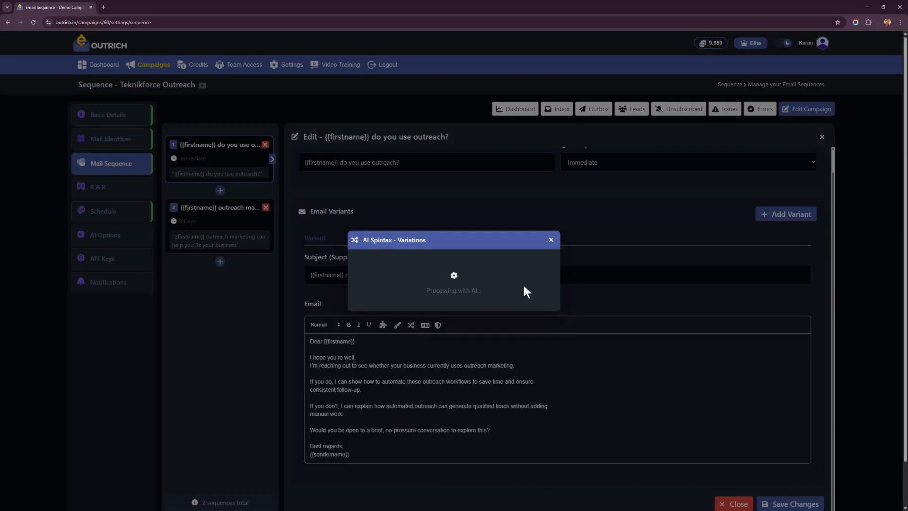
click(551, 240)
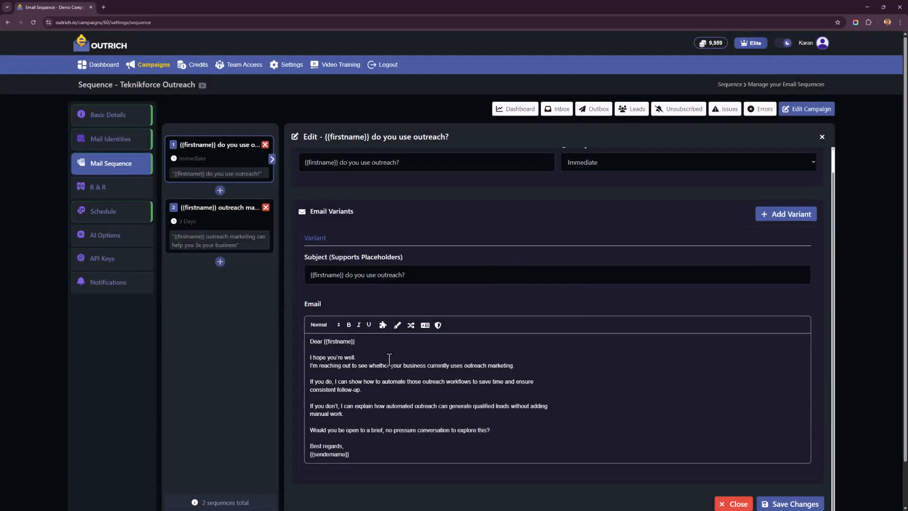
Step: Review the first email's body and remaining editor tools, including the language tool, and save the email
scroll(454, 332, up, 1)
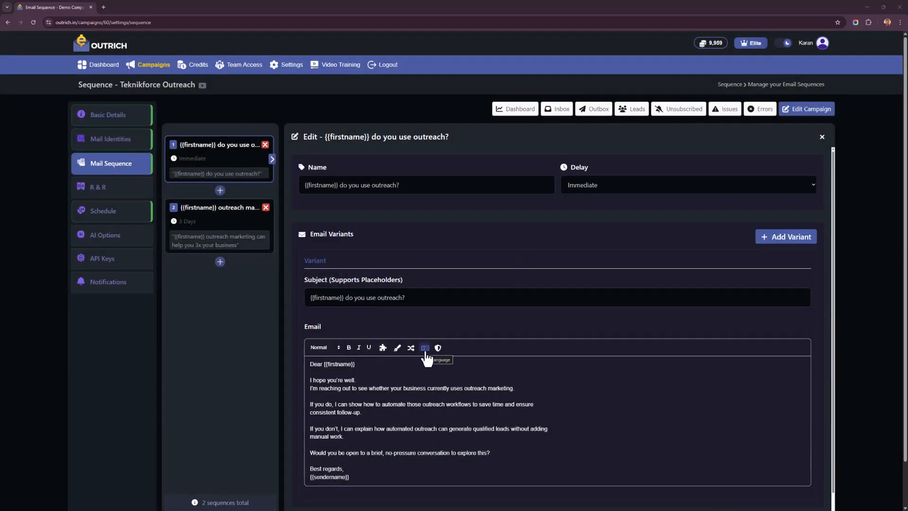
drag(399, 396, 431, 455)
click(432, 455)
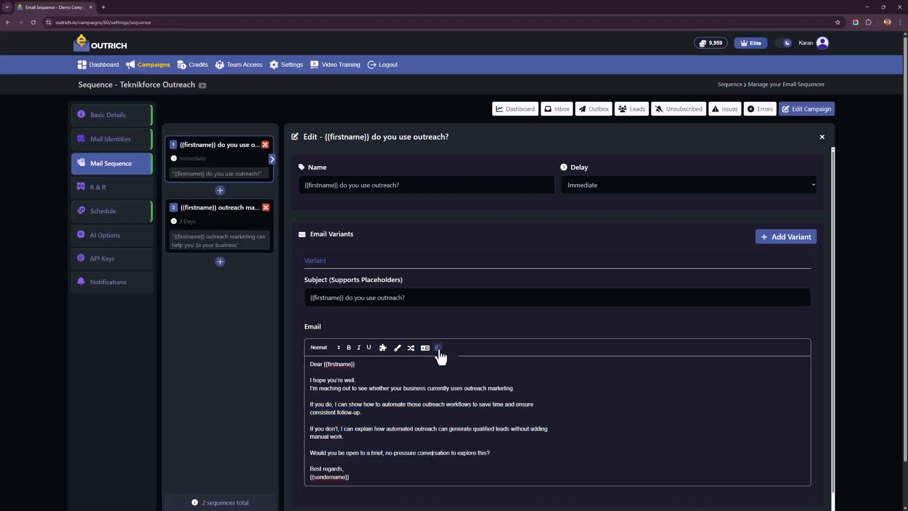
drag(353, 396, 360, 436)
click(361, 436)
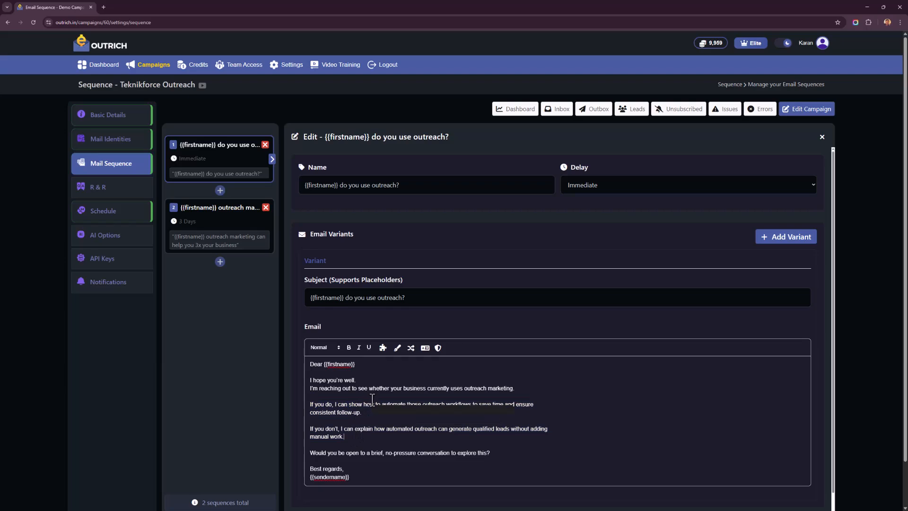
scroll(363, 402, down, 3)
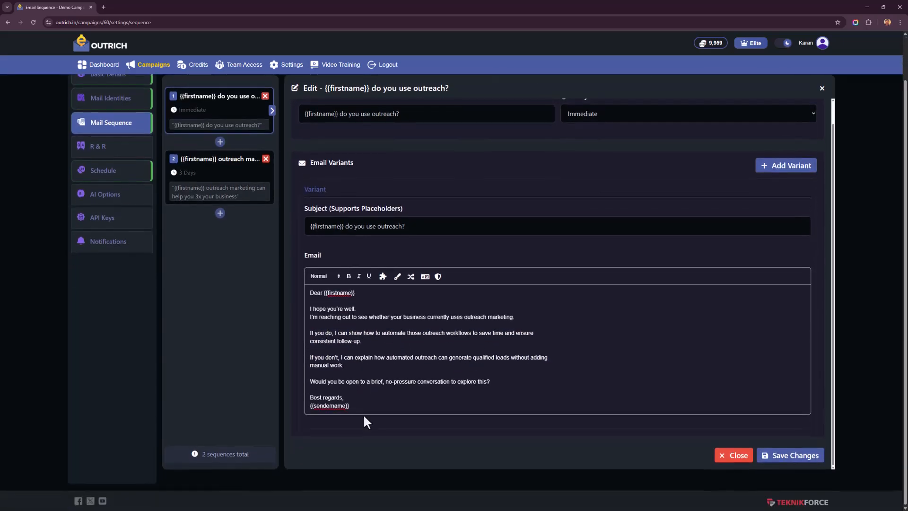
scroll(363, 402, up, 1)
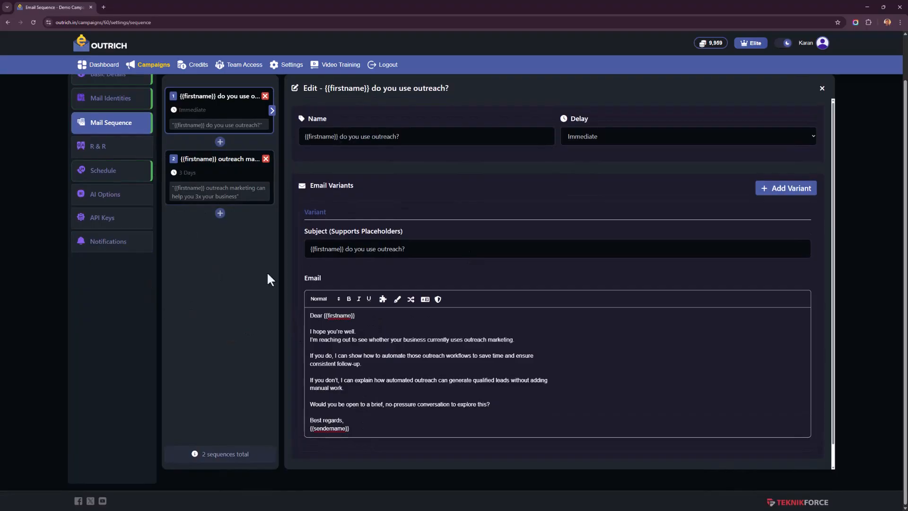
scroll(646, 387, down, 1)
click(766, 455)
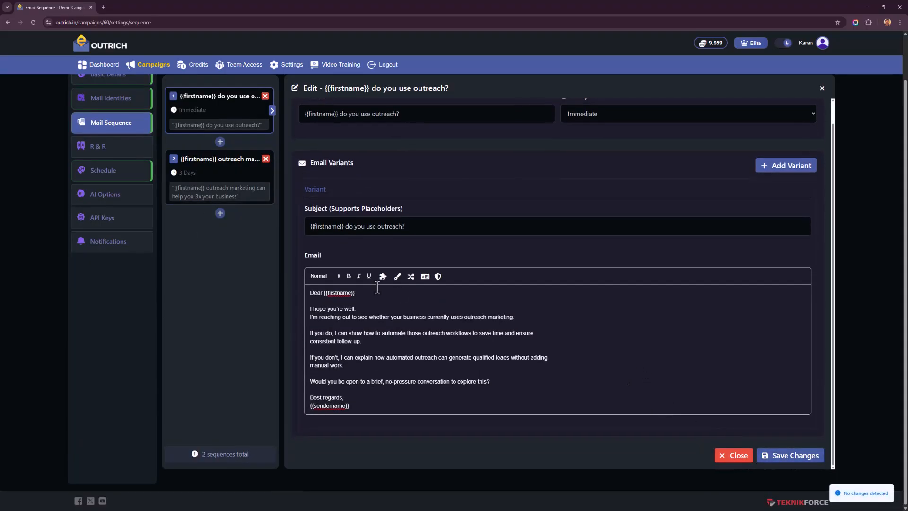
Step: Open the campaign's R&R entry "What is Outrich?", examine its prospect response and reply, and return to the list
click(131, 150)
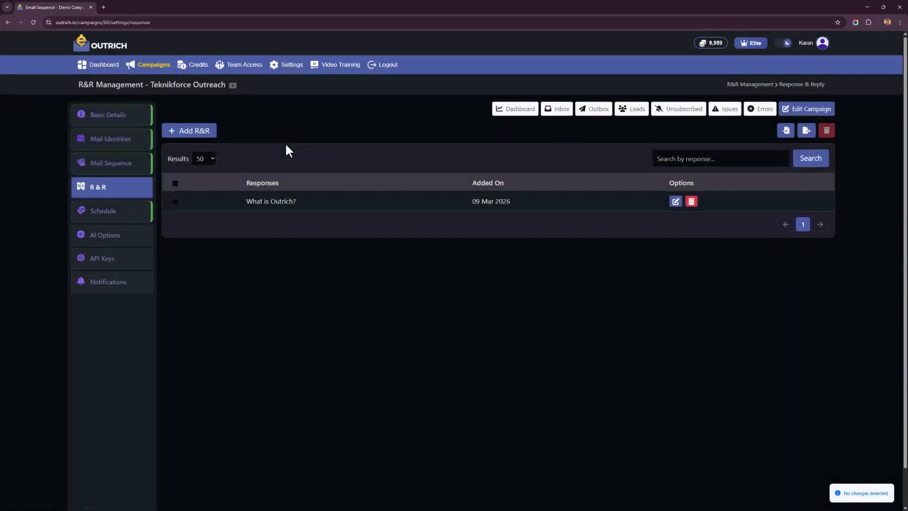
click(314, 202)
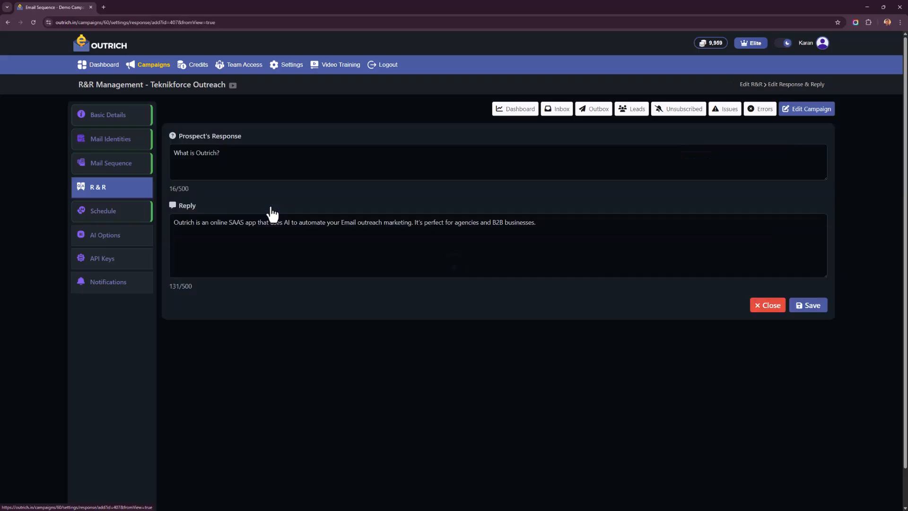
drag(258, 230, 420, 272)
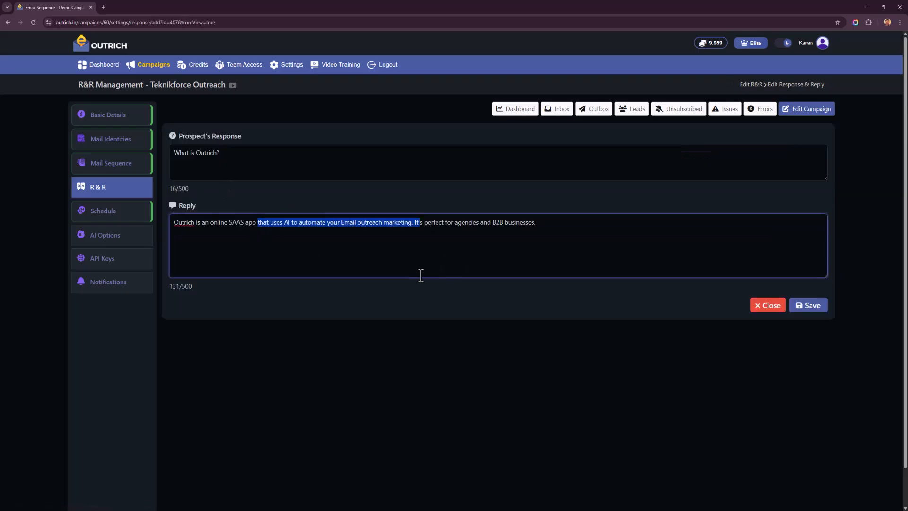
right_click(232, 376)
click(247, 221)
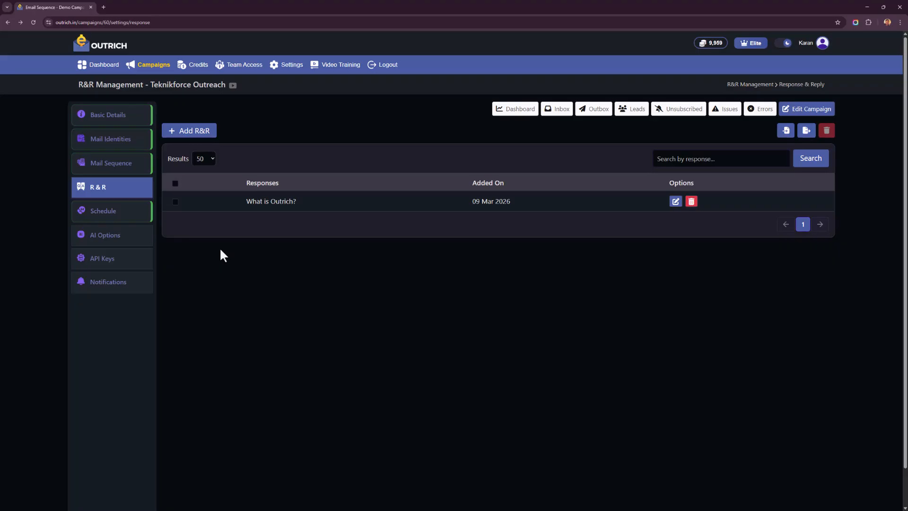
Step: Exclude Saturday and Sunday from the campaign's sending schedule, check Monday's start and end times, and save the schedule
click(133, 214)
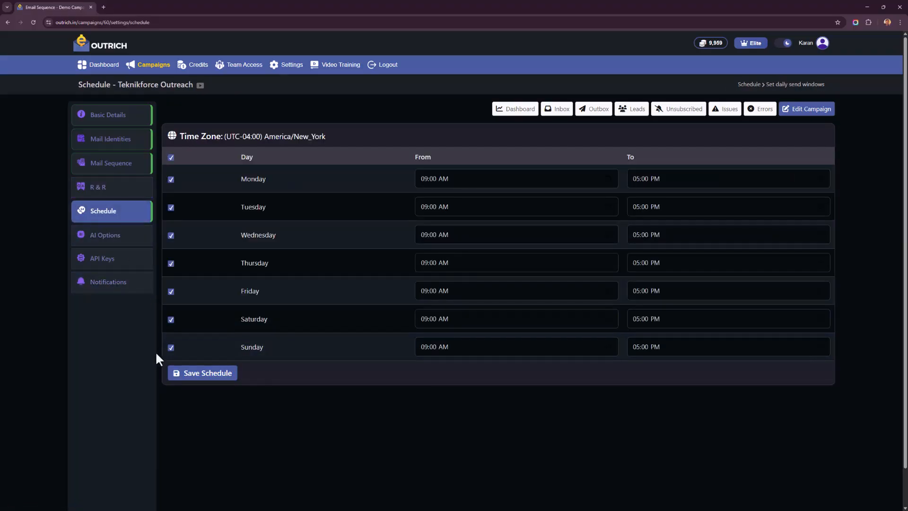
click(171, 348)
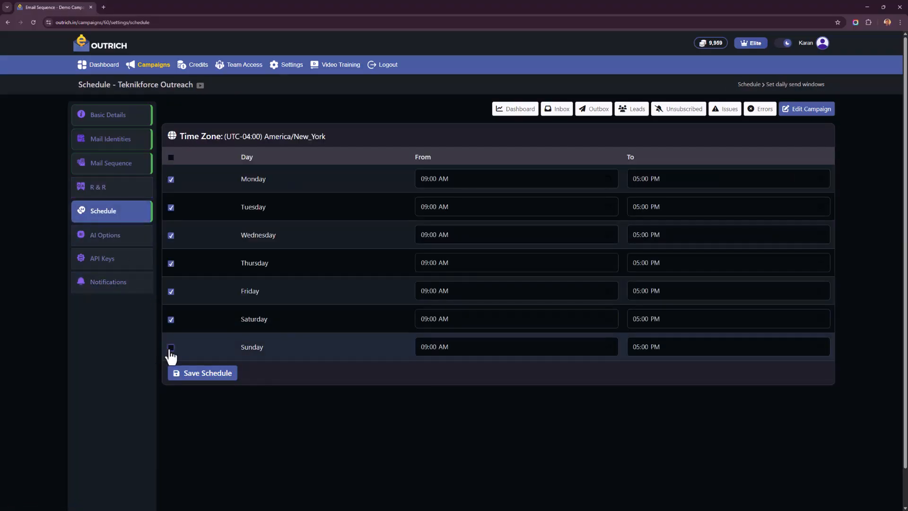
click(171, 320)
click(501, 180)
click(657, 181)
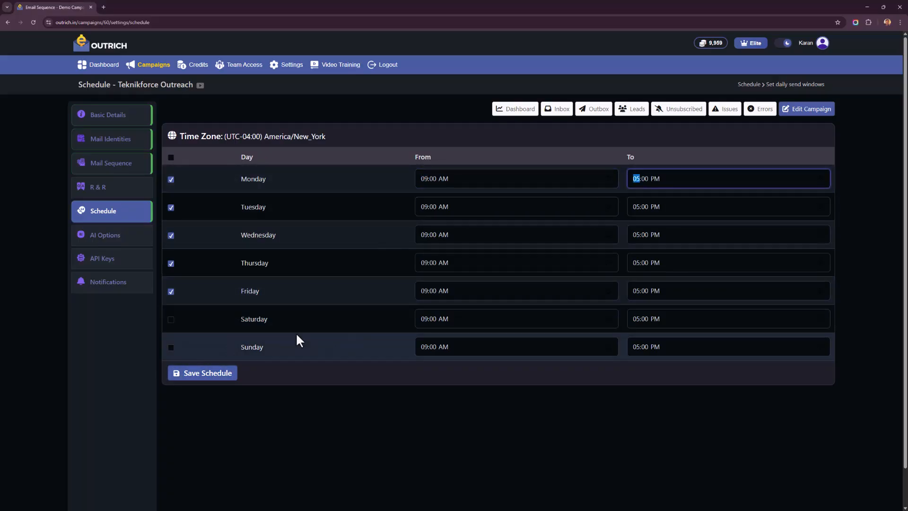
click(179, 374)
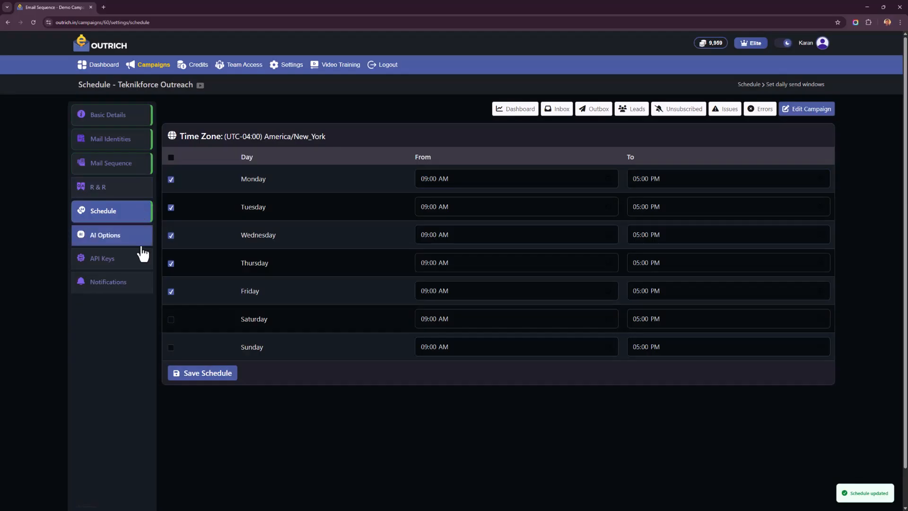
Step: Review the campaign's AI options and available AI models, keep GPT as the model, and save the AI options
click(142, 254)
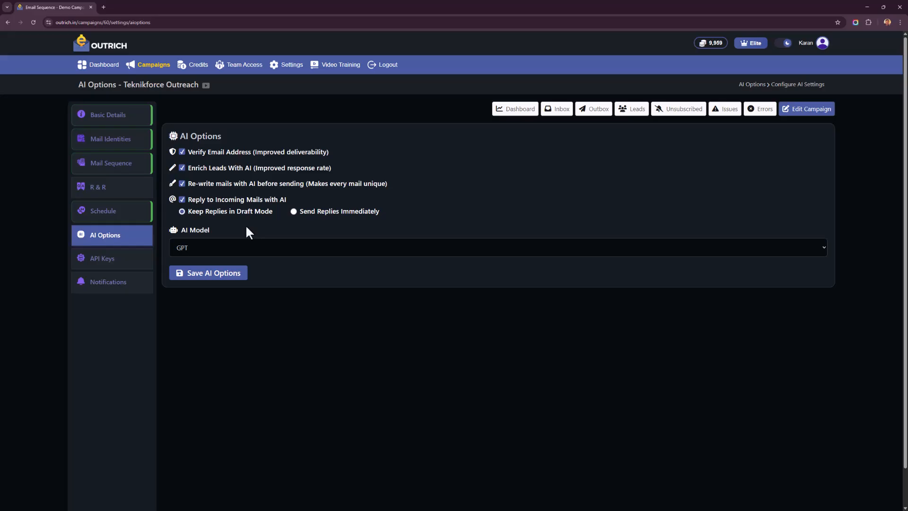
click(246, 256)
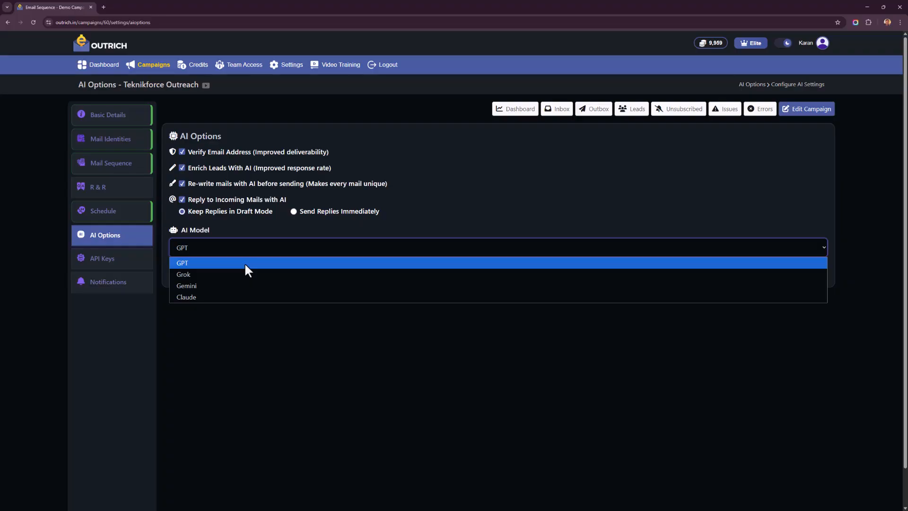
click(252, 349)
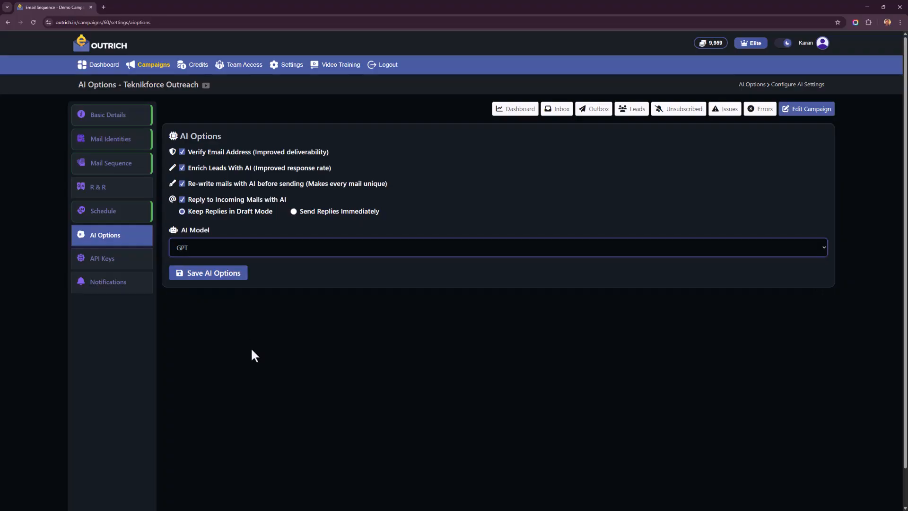
click(223, 277)
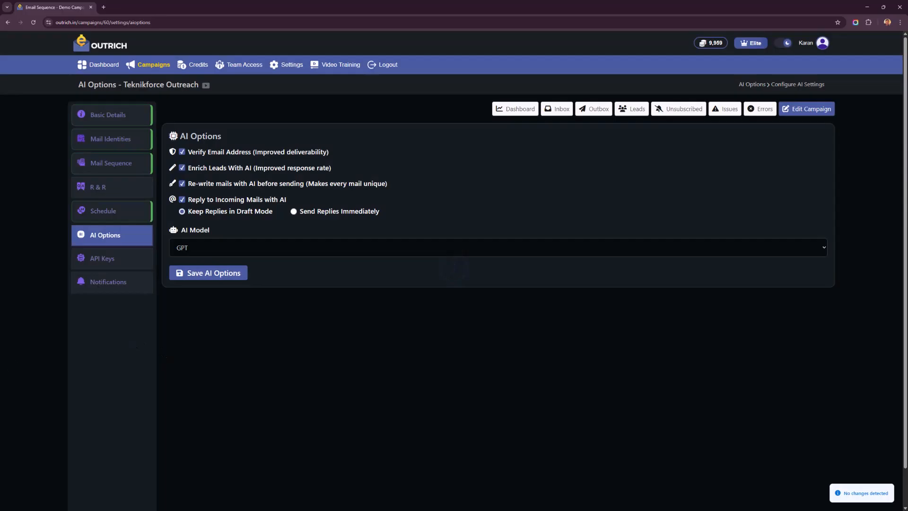
Step: Review the campaign's API key management page and its email notification settings
click(116, 260)
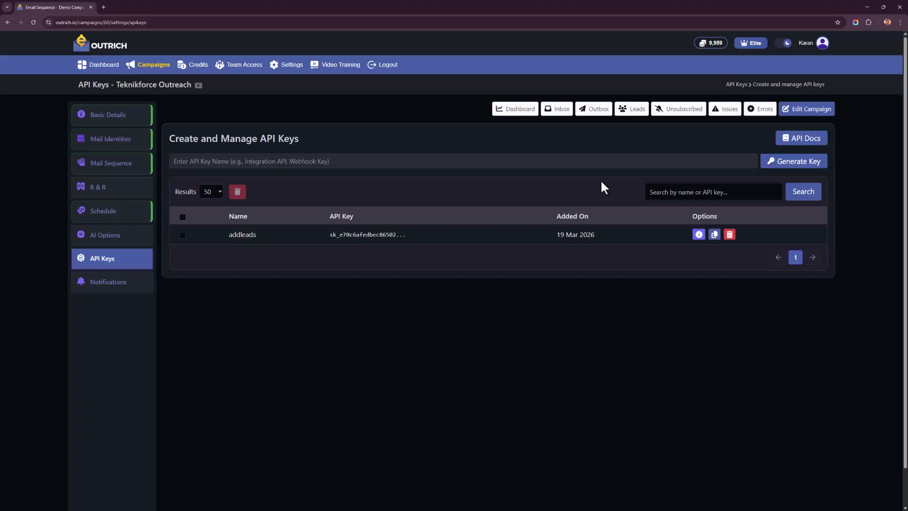
click(126, 289)
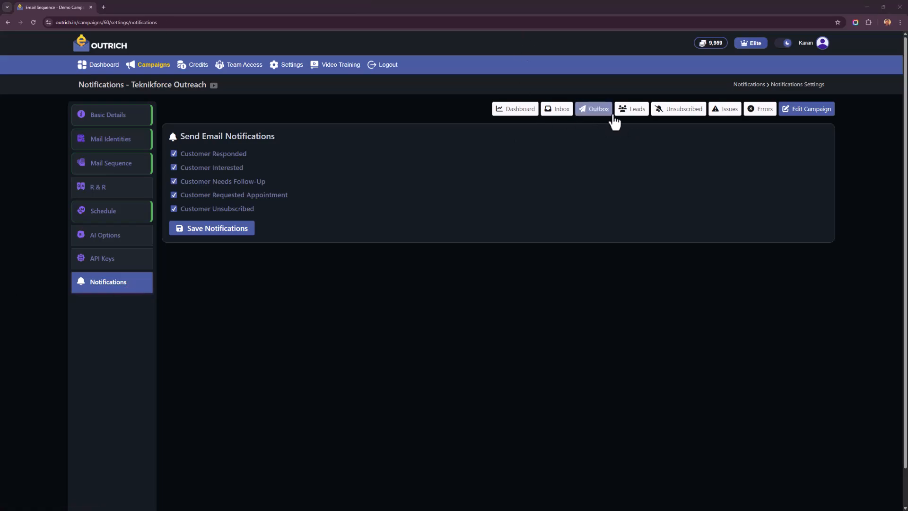
Step: Open the campaign's leads list and look through its entries
click(636, 117)
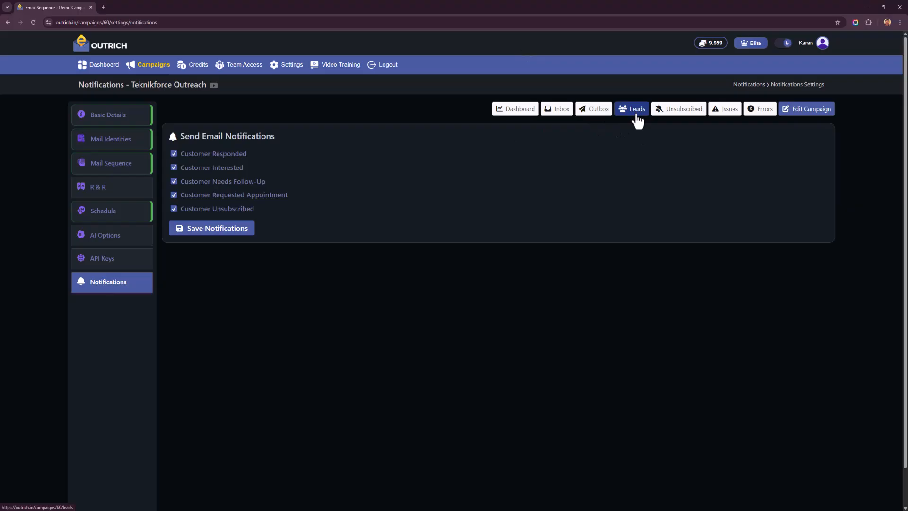
scroll(219, 434, down, 4)
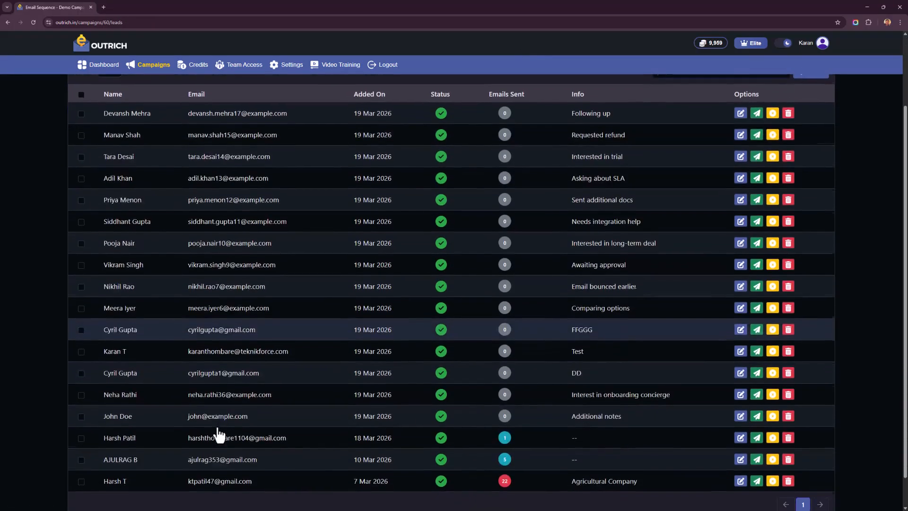
scroll(218, 432, up, 4)
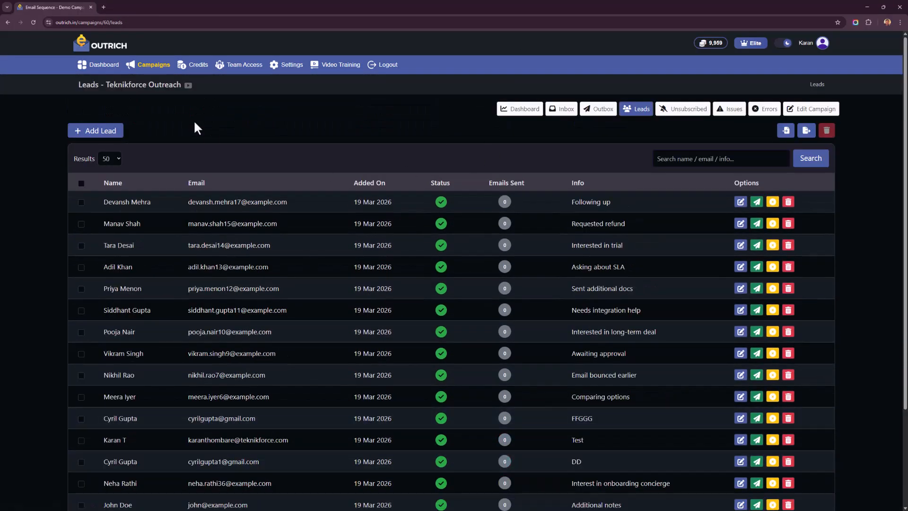
Step: Open a new lead form, examine its fields from lead name to icebreaker, and return to the leads list without adding one
click(112, 129)
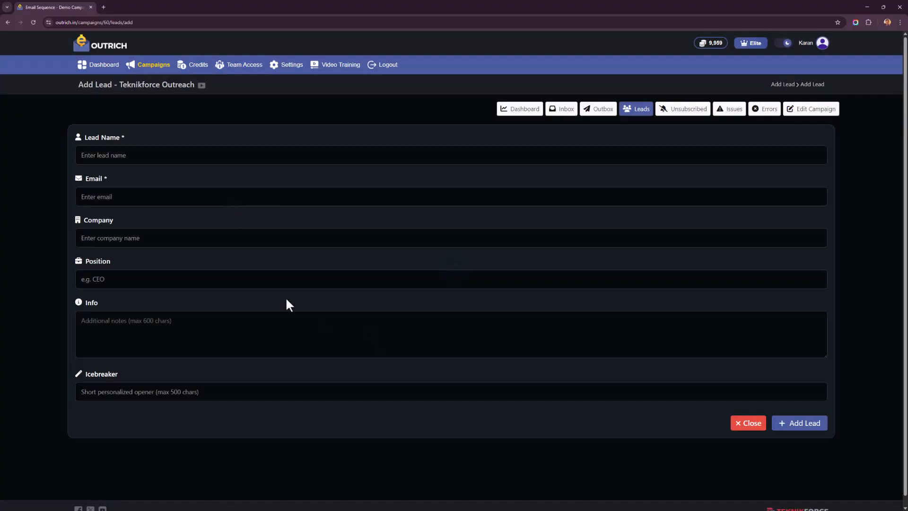
right_click(46, 150)
click(165, 394)
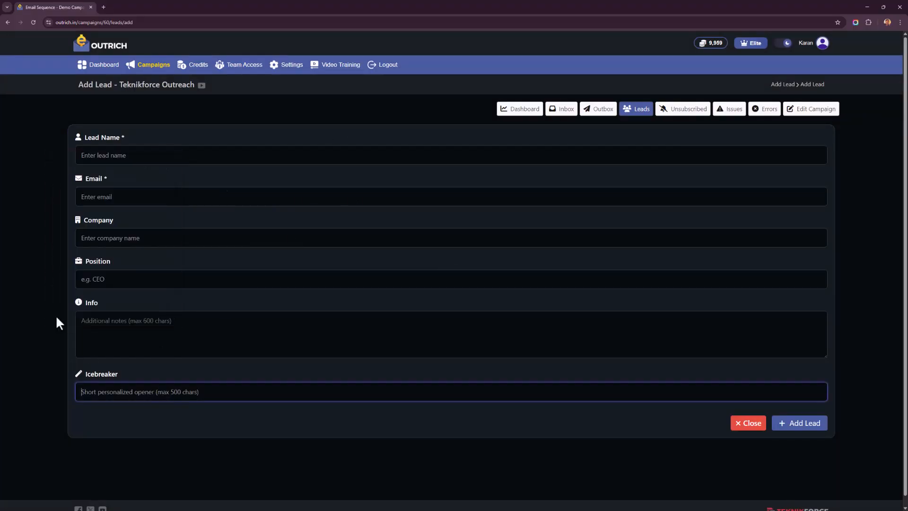
right_click(44, 276)
click(72, 288)
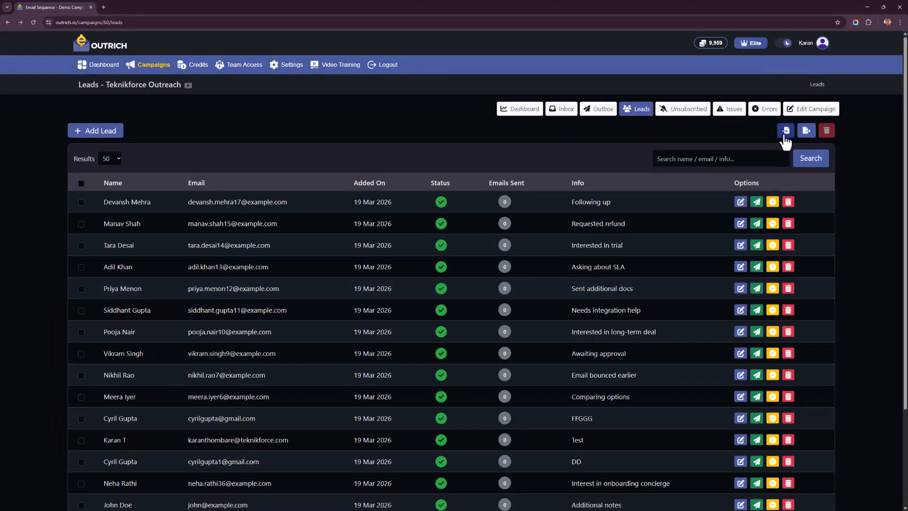
Step: Examine the required CSV format for importing leads, close the import dialog, and look over the lead list's columns and options
click(784, 134)
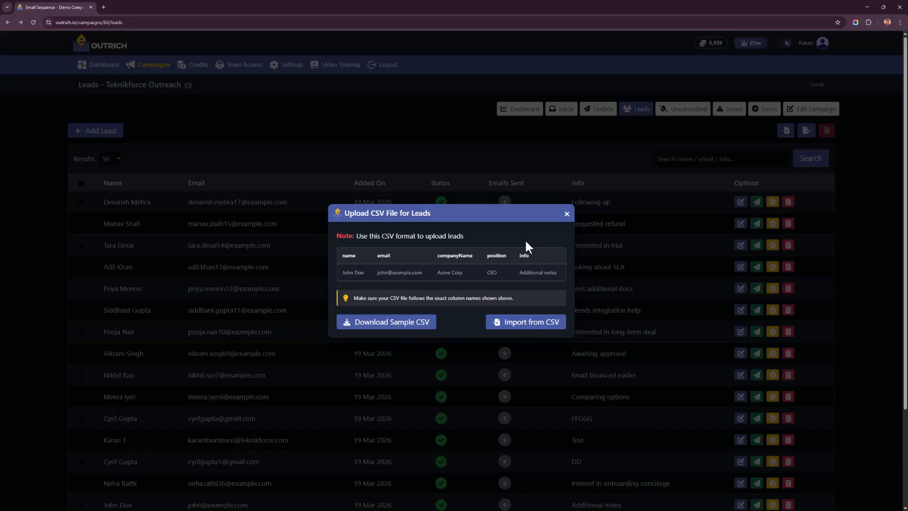
click(567, 215)
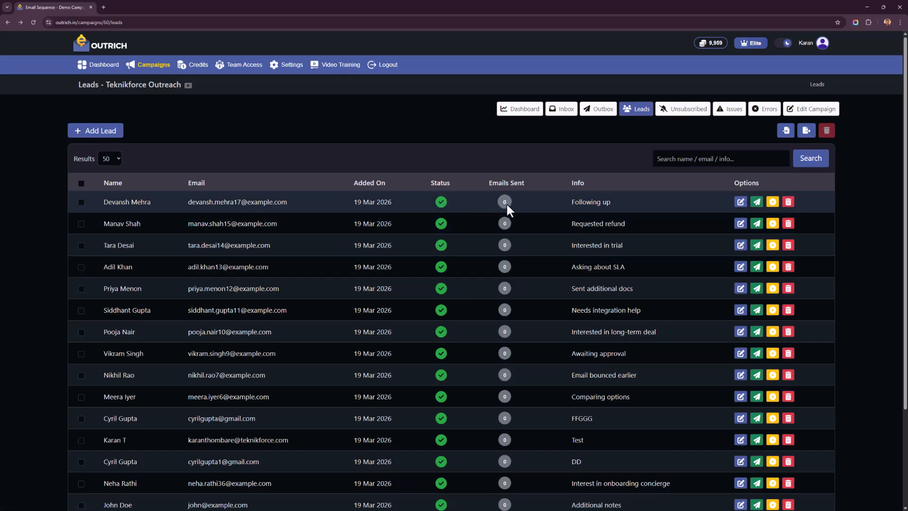
scroll(737, 201, down, 1)
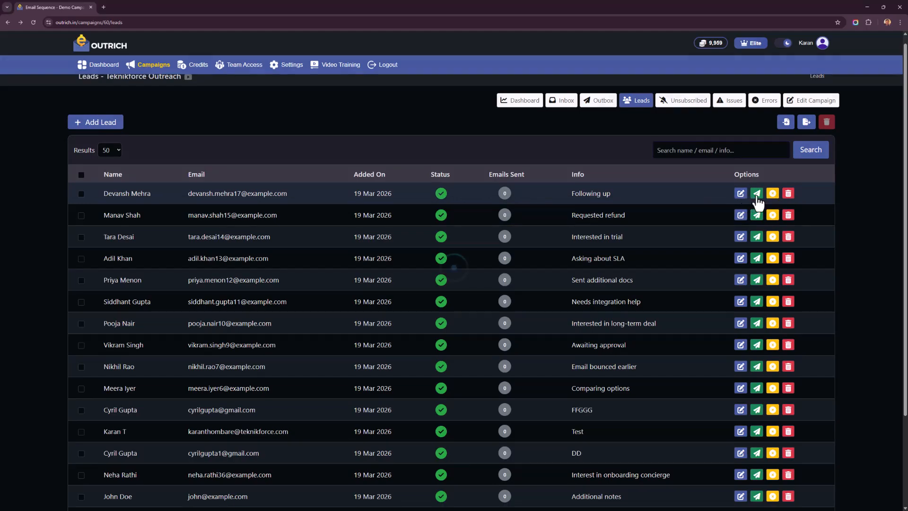
Step: Open the send-email form for the first lead, examine its sender, icebreaker, subject and message fields, and return to the leads list without sending
click(756, 194)
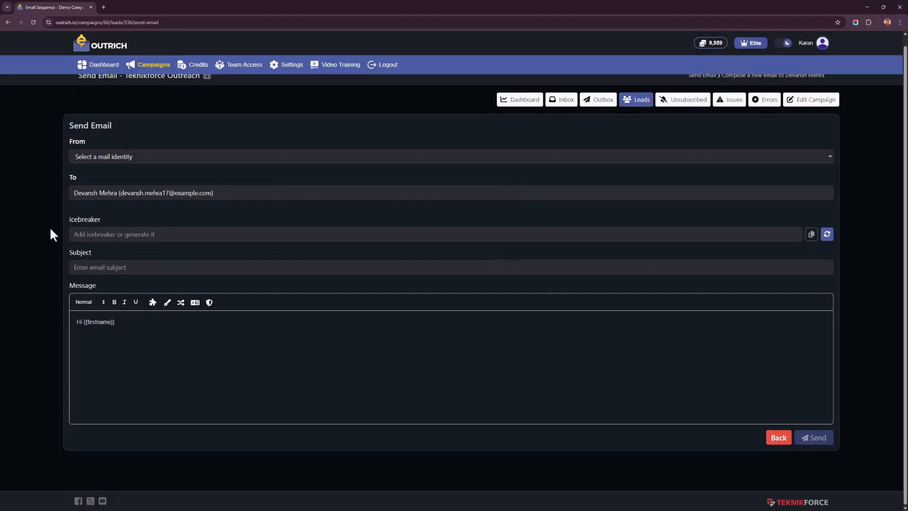
right_click(51, 229)
click(663, 240)
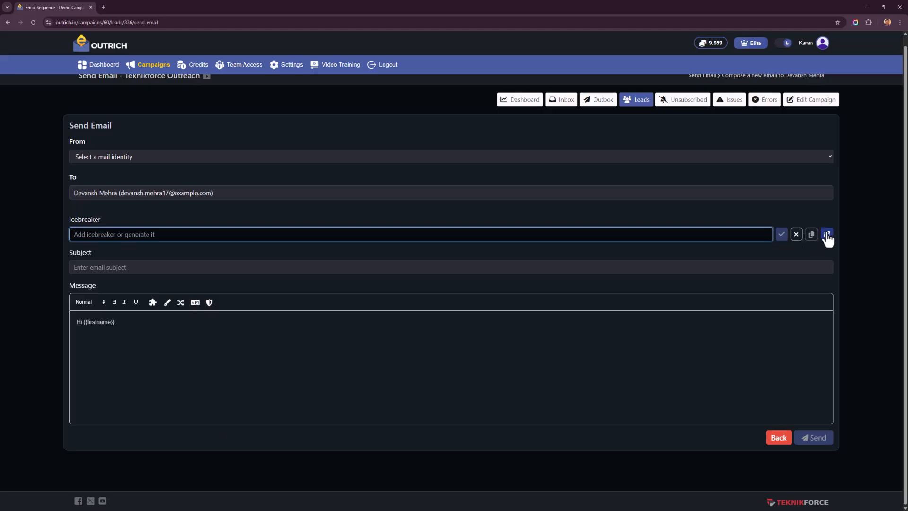
right_click(45, 242)
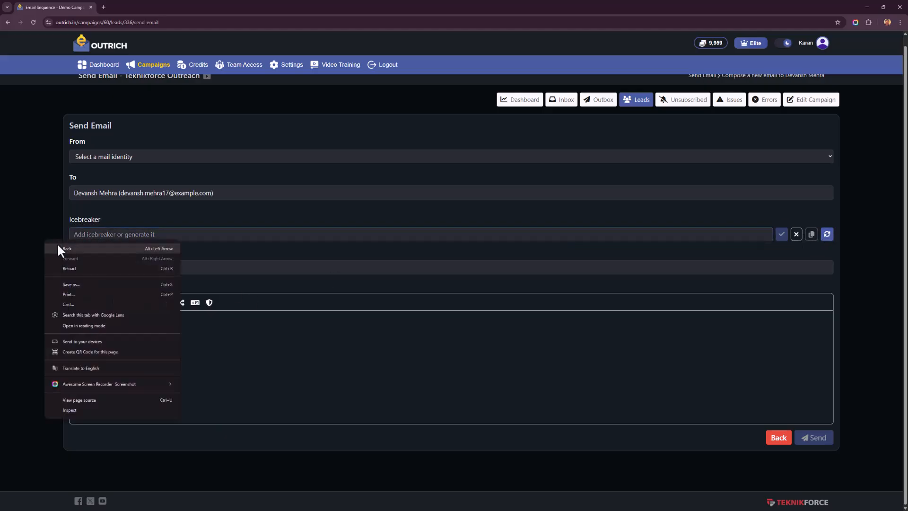
click(63, 248)
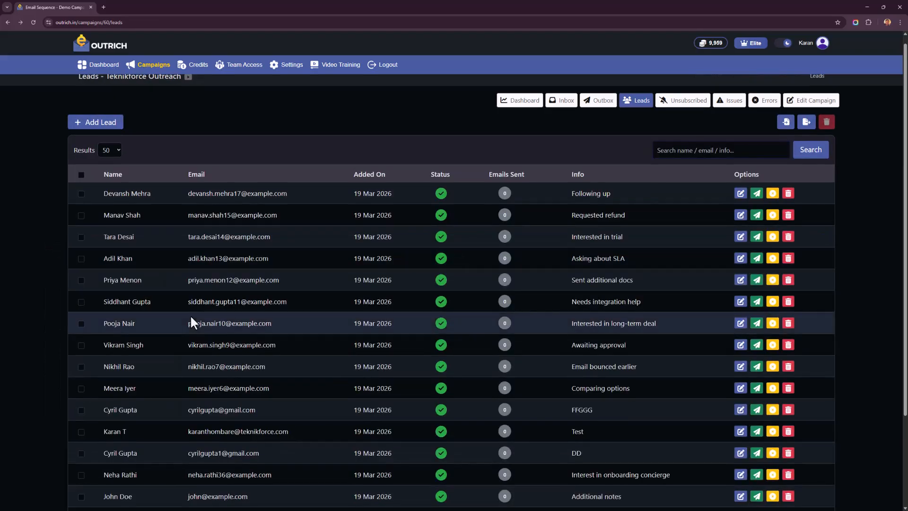
Step: Look over the leads list, open the first lead's edit form to examine its fields, and return to the list without updating it
scroll(190, 314, down, 3)
scroll(262, 221, up, 3)
scroll(262, 221, down, 2)
scroll(263, 223, up, 1)
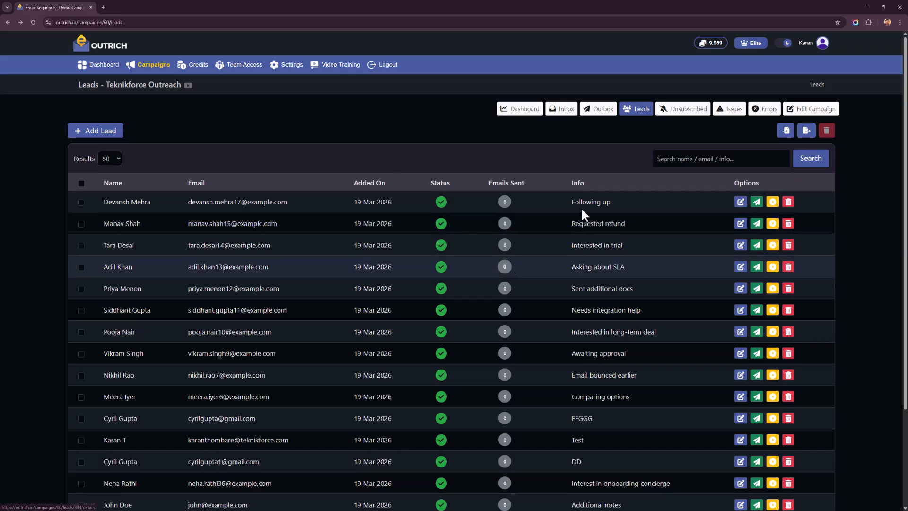
click(740, 201)
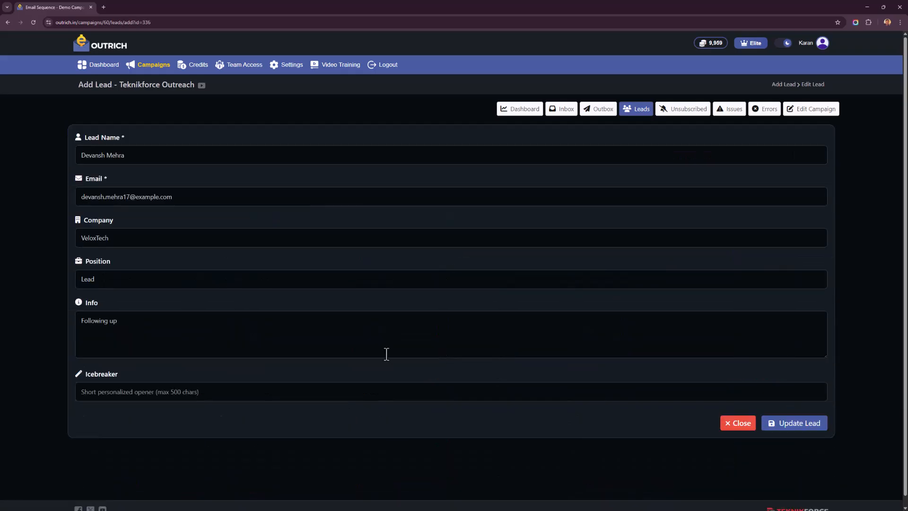
scroll(343, 359, down, 1)
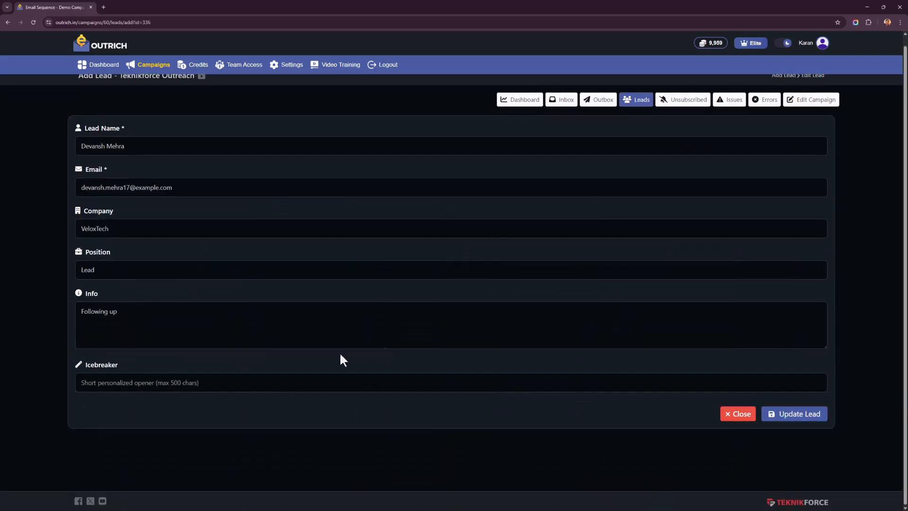
right_click(38, 347)
click(160, 402)
right_click(44, 240)
click(59, 248)
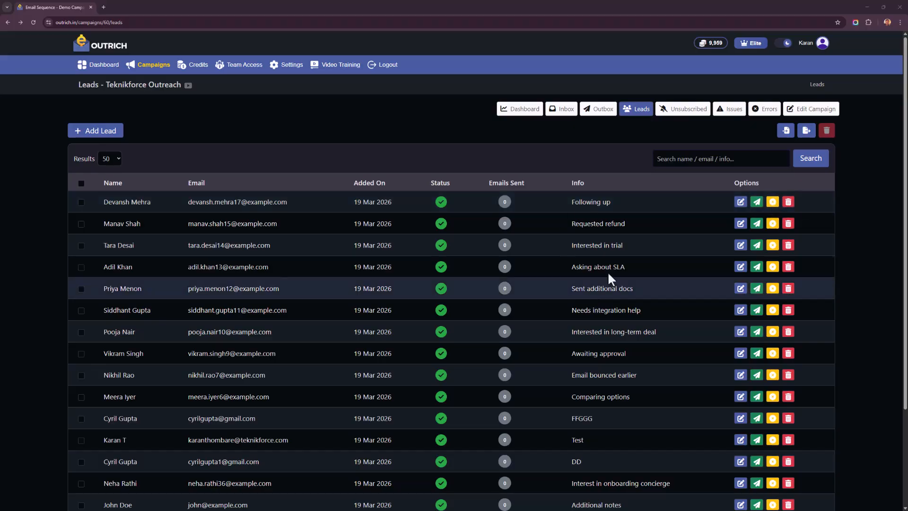
Step: Open the record of the lead added on 10 Mar 2026, review its outcome and sent email history, and return to the leads list
scroll(592, 313, down, 2)
scroll(592, 313, up, 2)
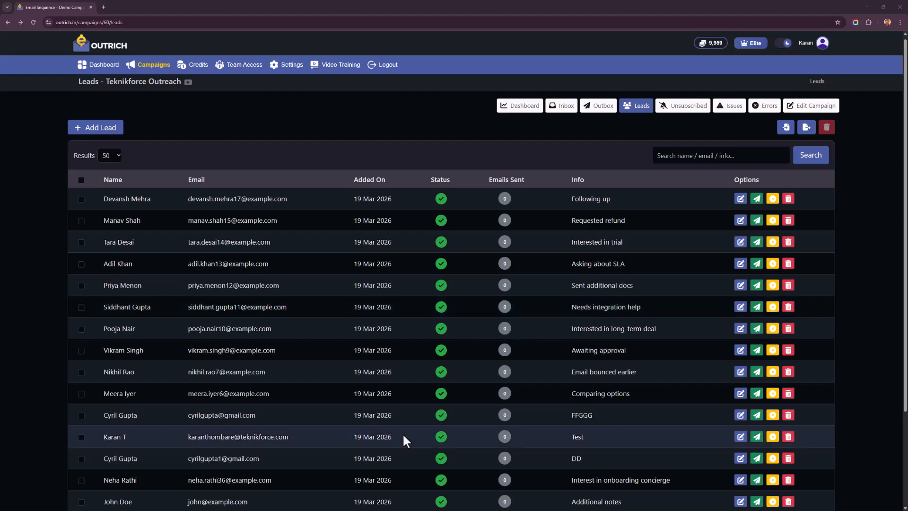
scroll(402, 433, down, 3)
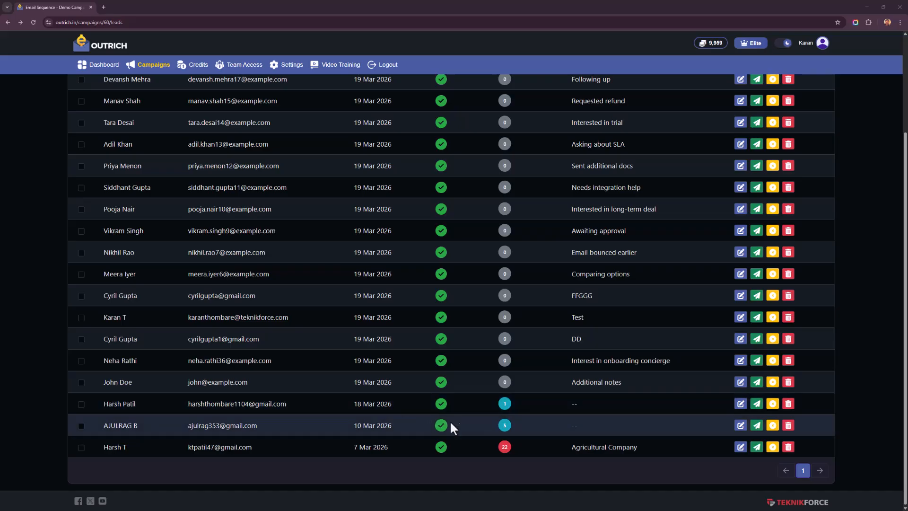
click(245, 428)
scroll(133, 347, down, 3)
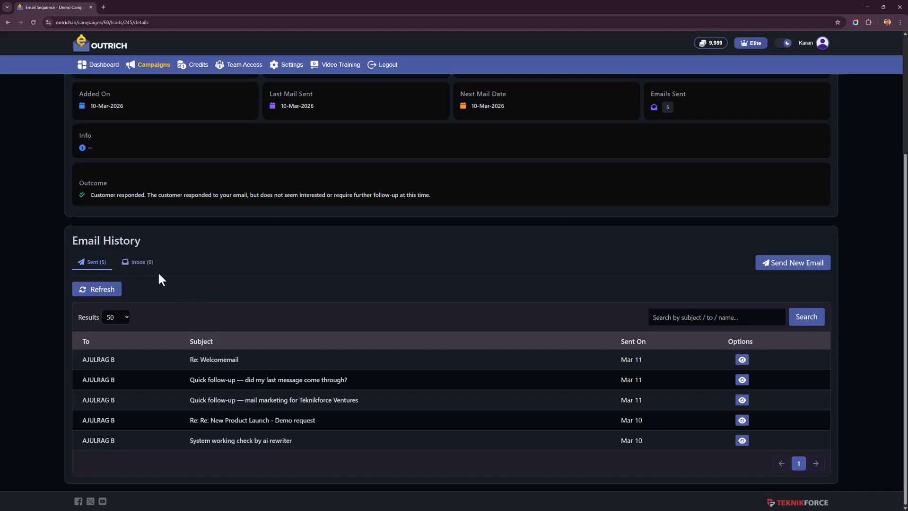
right_click(11, 241)
click(33, 250)
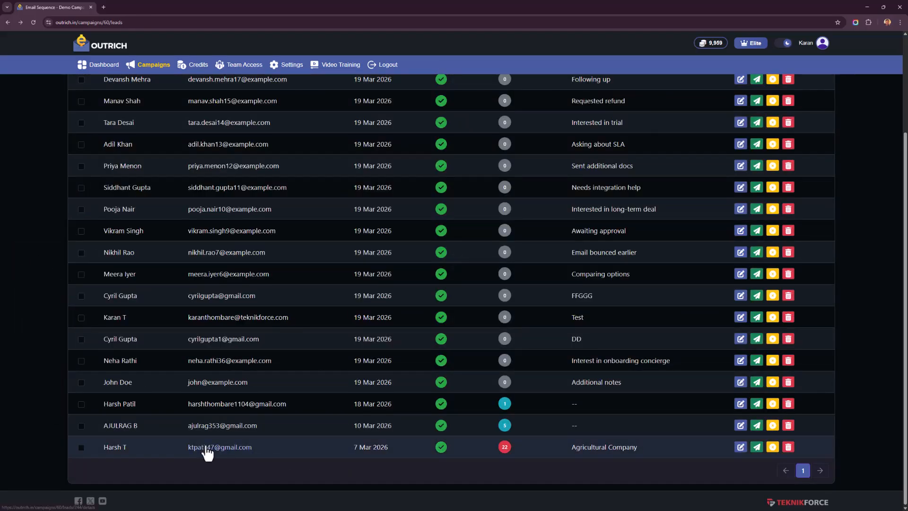
Step: Open the record of the lead added on 7 Mar 2026, review its sent and received email history, and return to the leads list
click(206, 447)
scroll(123, 345, down, 5)
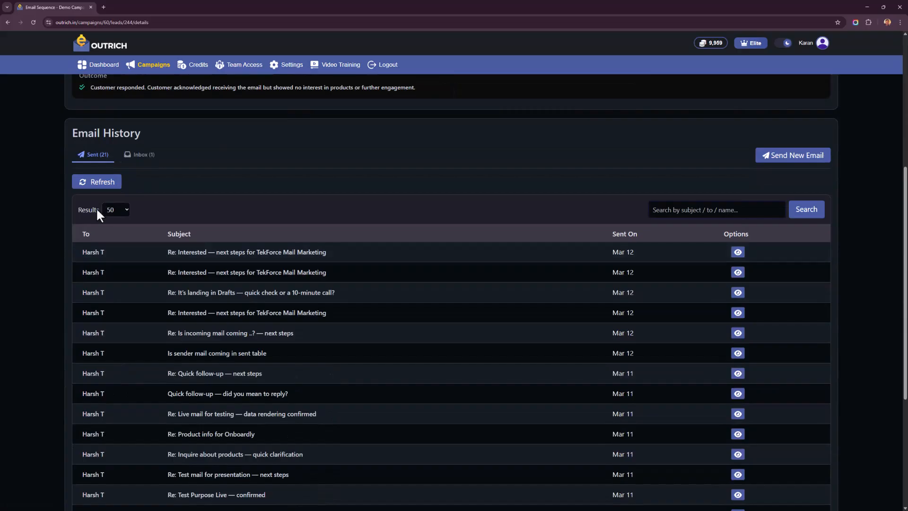
scroll(115, 298, down, 3)
scroll(116, 298, up, 1)
scroll(115, 298, down, 3)
scroll(115, 298, up, 5)
scroll(115, 299, up, 1)
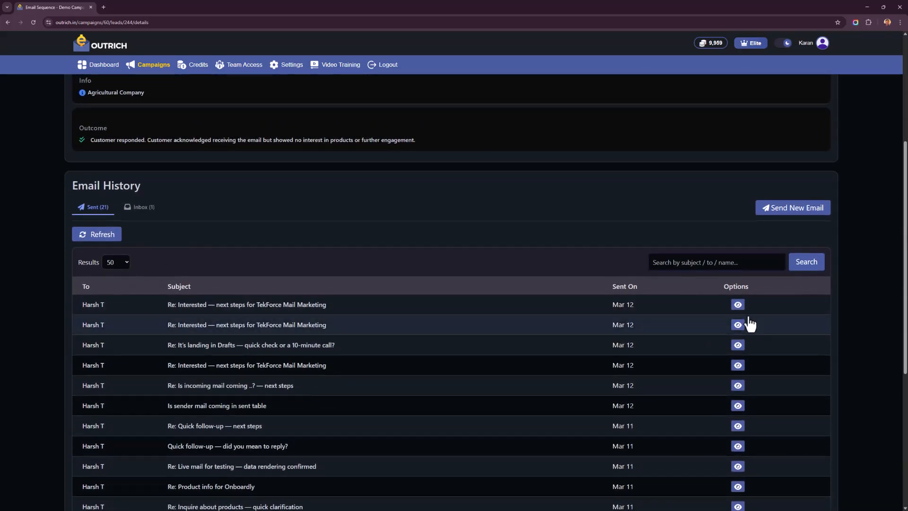
click(140, 208)
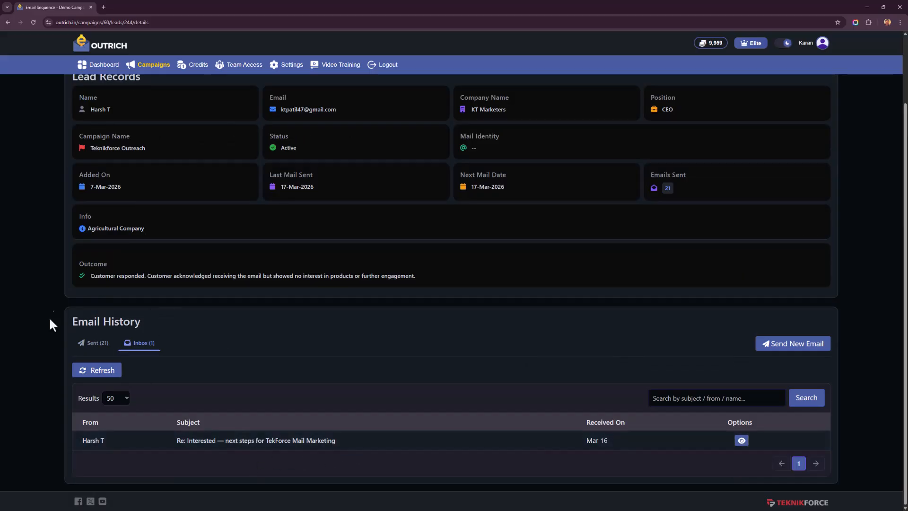
right_click(68, 303)
click(69, 306)
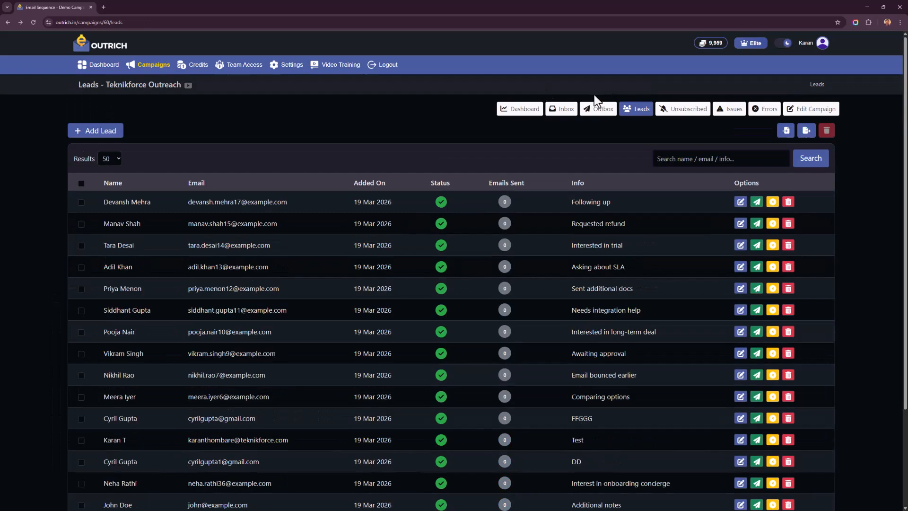
Step: In the campaign inbox, view the "Re: Interested — next steps for TekForce Mail Marketing" email and its reply form, and return without replying
click(558, 110)
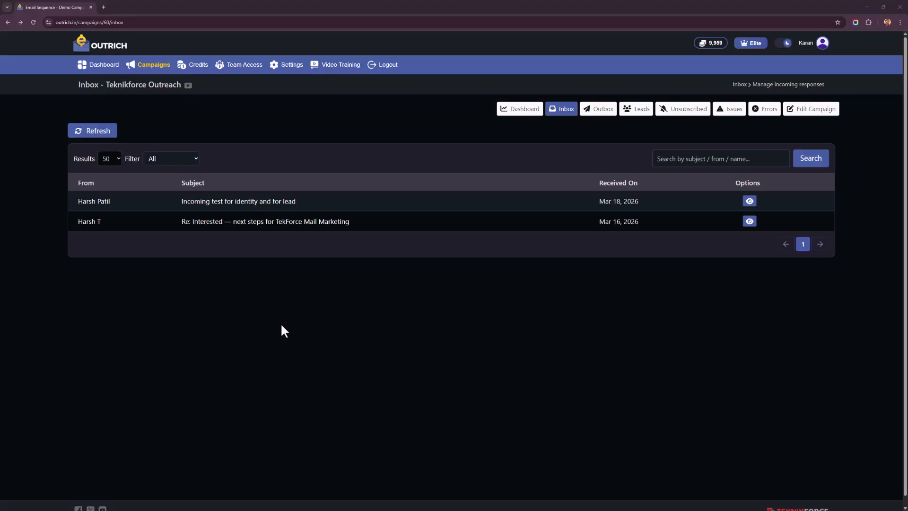
click(393, 223)
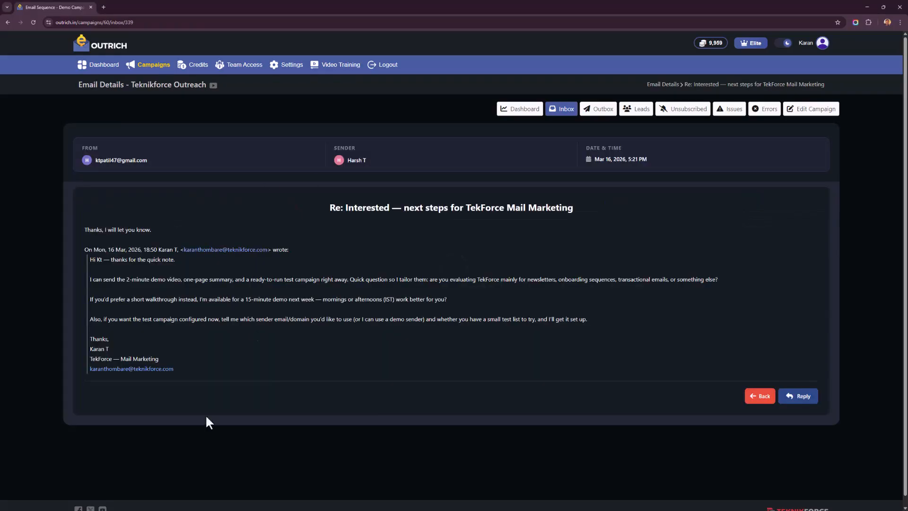
click(800, 393)
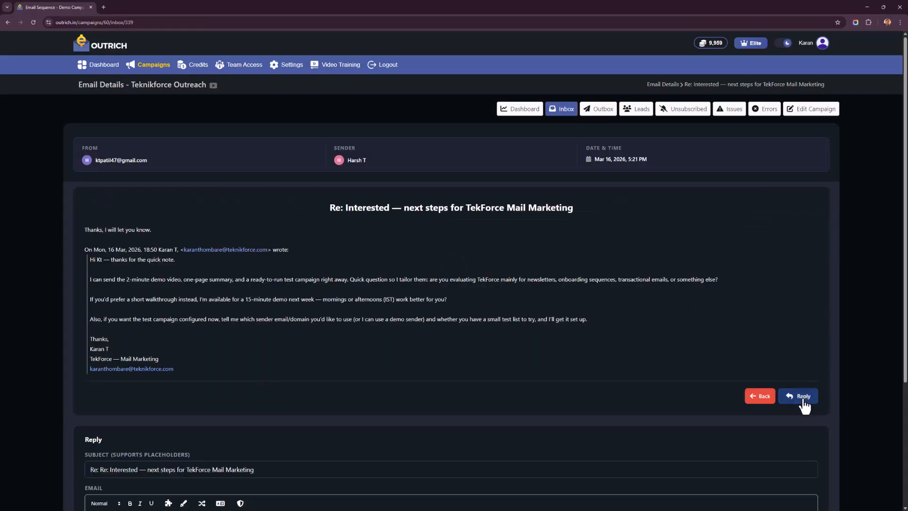
right_click(22, 211)
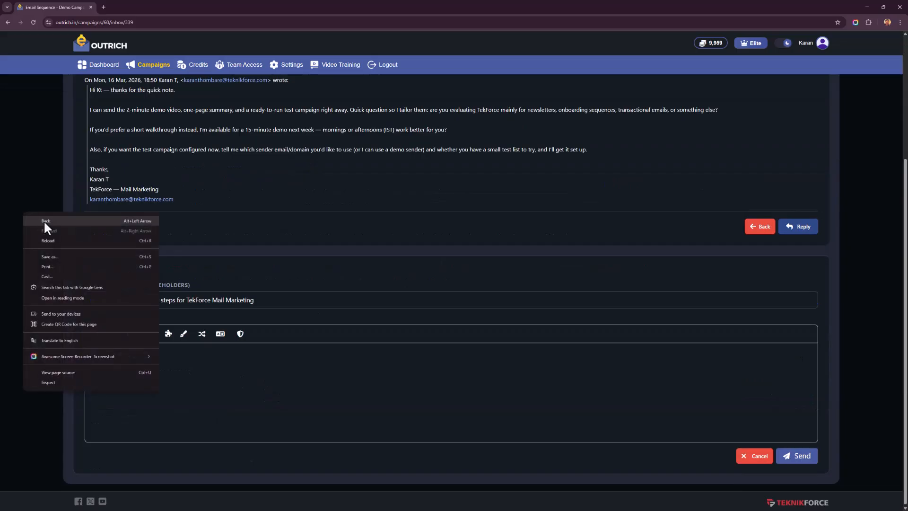
click(46, 220)
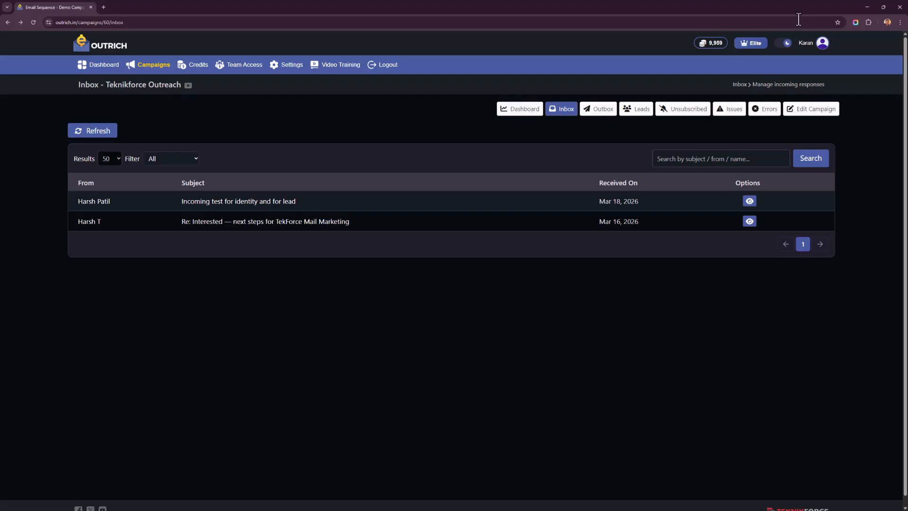
Step: Open the campaign's outbox and look through its drafts and sent emails
click(600, 107)
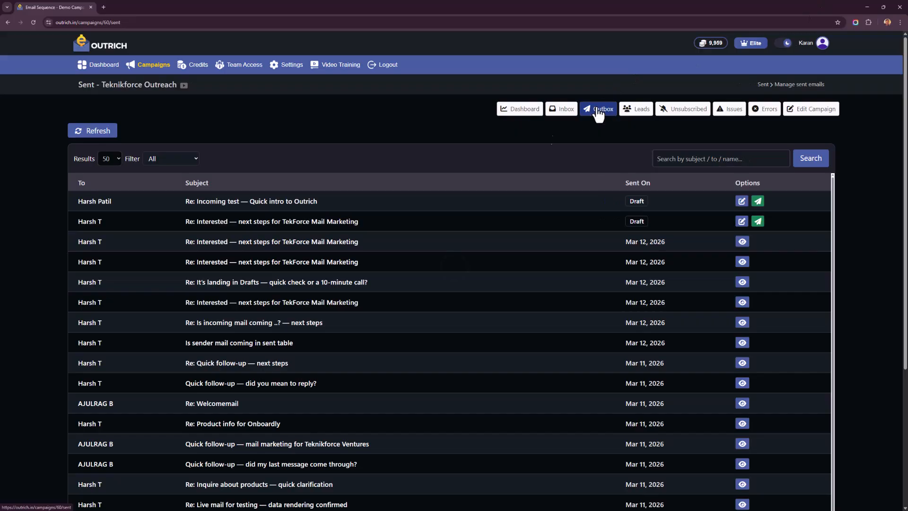
scroll(273, 388, down, 1)
scroll(300, 390, up, 2)
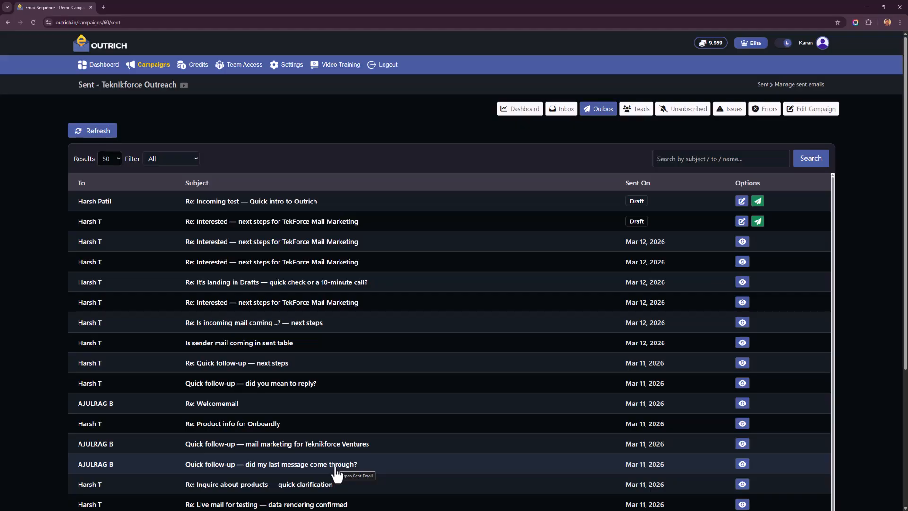
scroll(406, 361, down, 5)
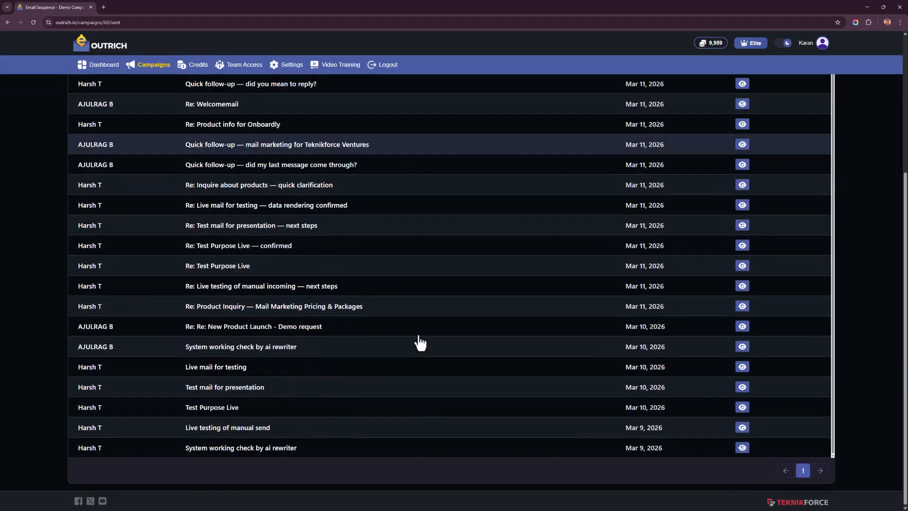
scroll(420, 342, up, 10)
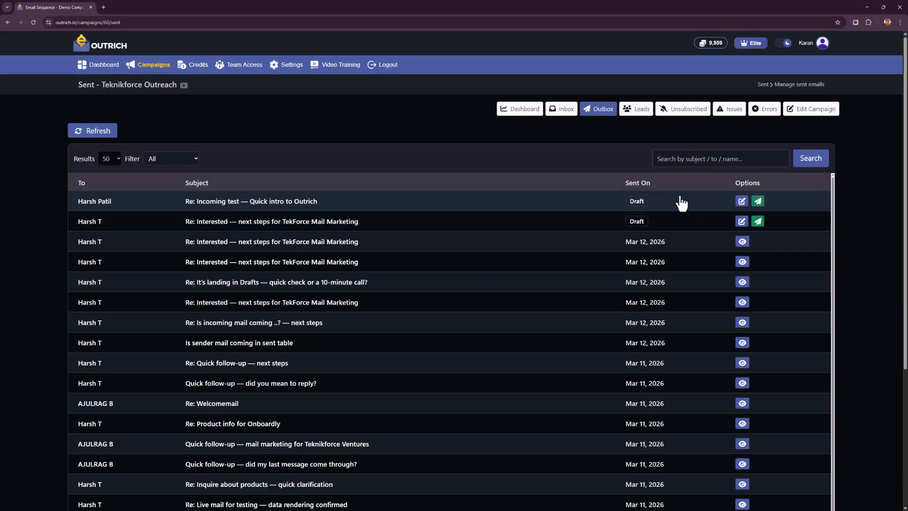
Step: Open the draft "Re: Incoming test — Quick intro to Outrich", read its message, and return to the outbox without sending it
click(741, 201)
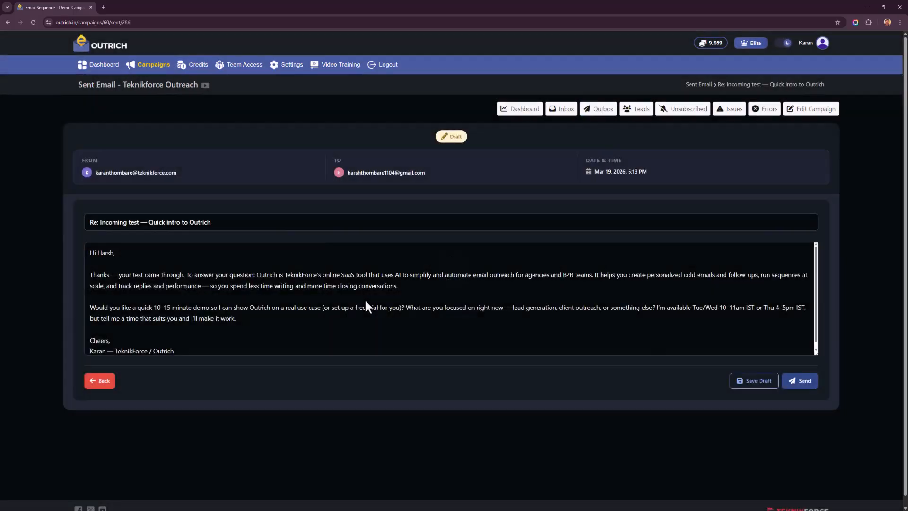
scroll(288, 303, down, 1)
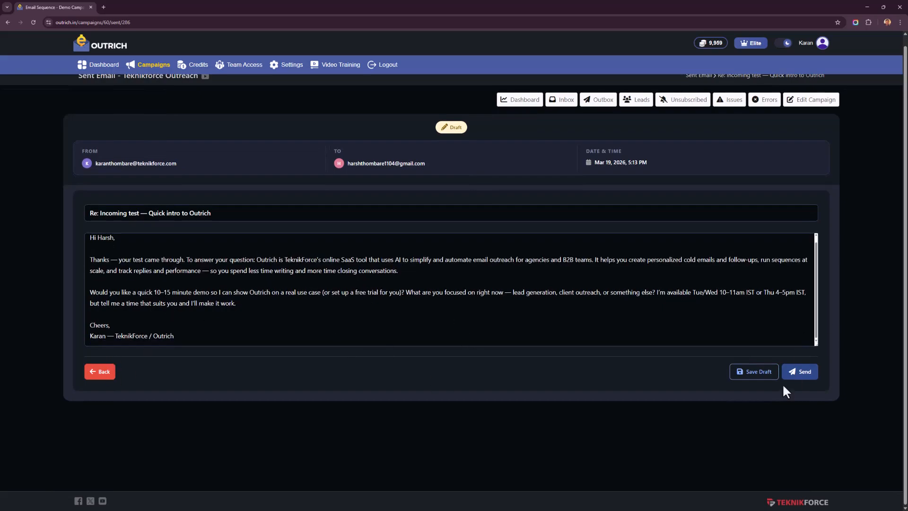
right_click(41, 299)
click(52, 308)
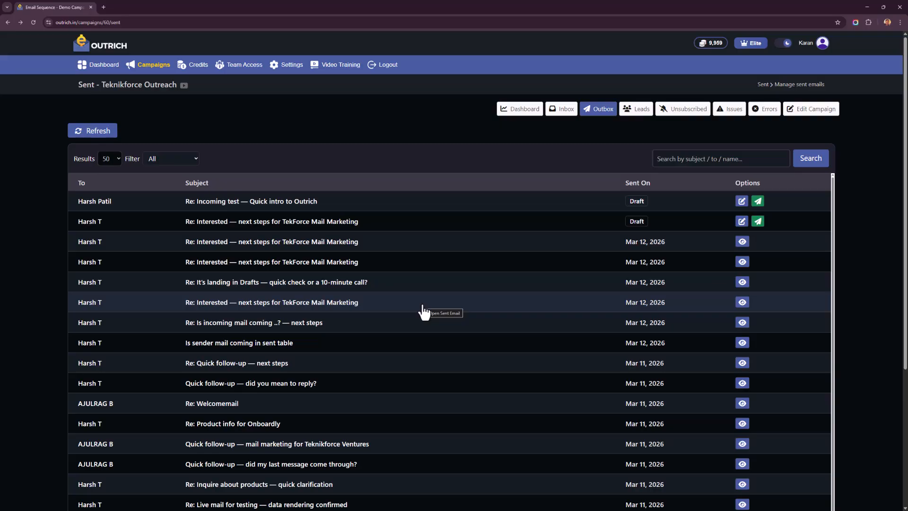
Step: Review the campaign's unsubscribed leads and open its issues page
click(681, 109)
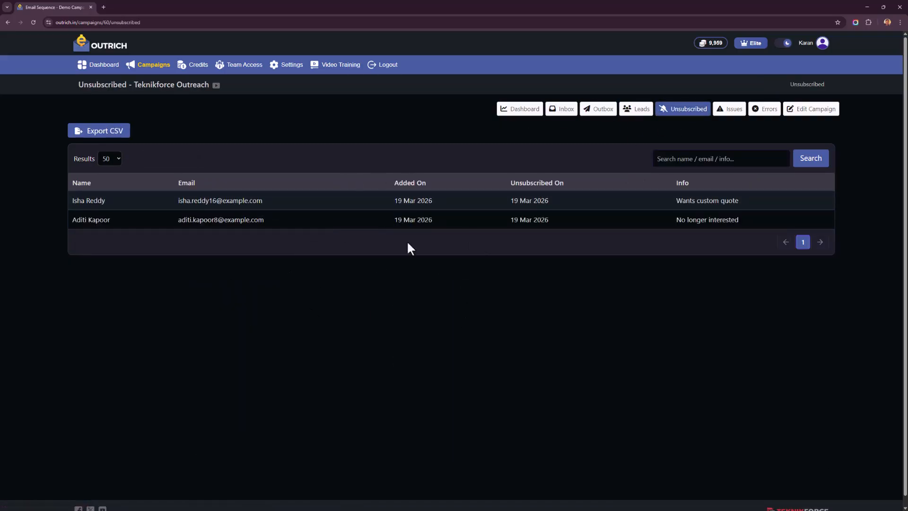
click(729, 110)
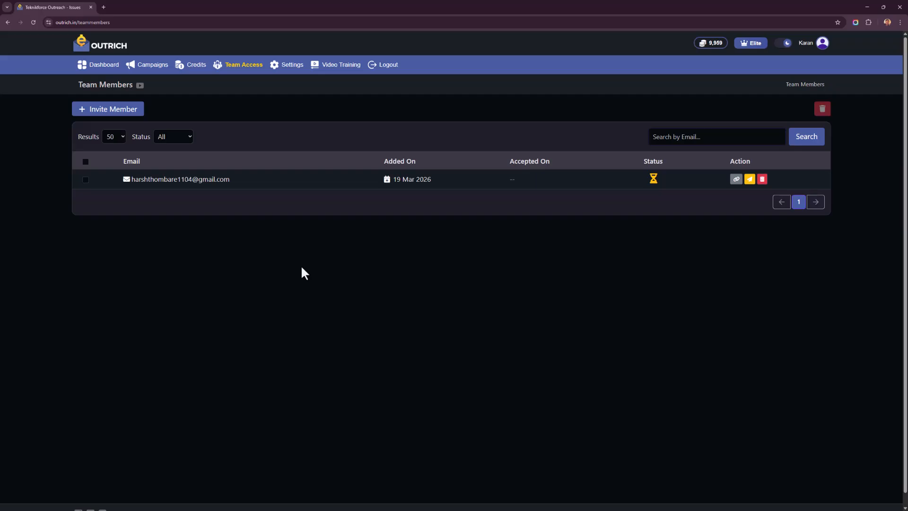
Step: View the main dashboard and the campaigns list, glance at the Teknikforce Outreach campaign's basic settings, and return to the campaigns list
click(100, 65)
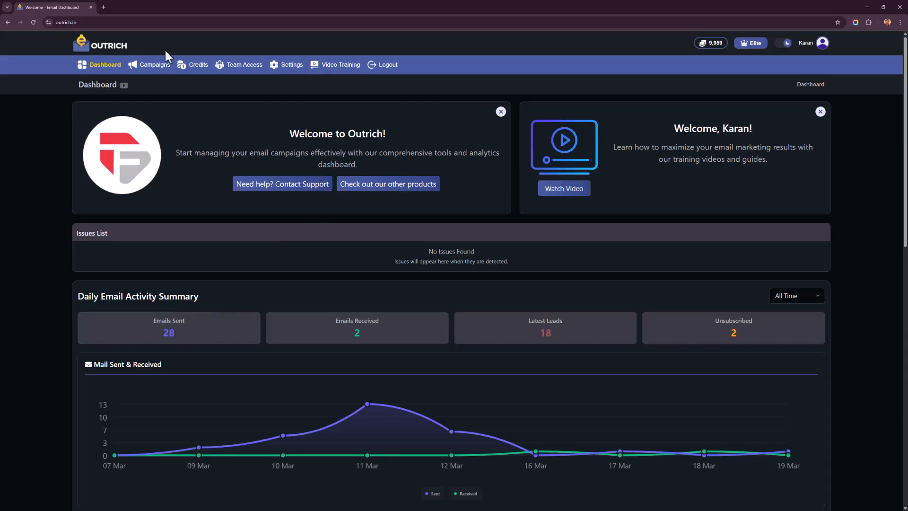
click(156, 66)
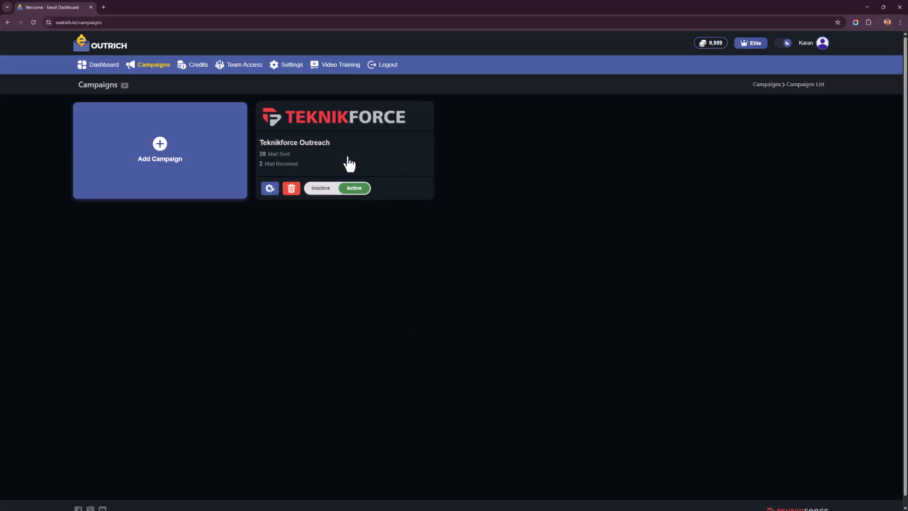
click(269, 189)
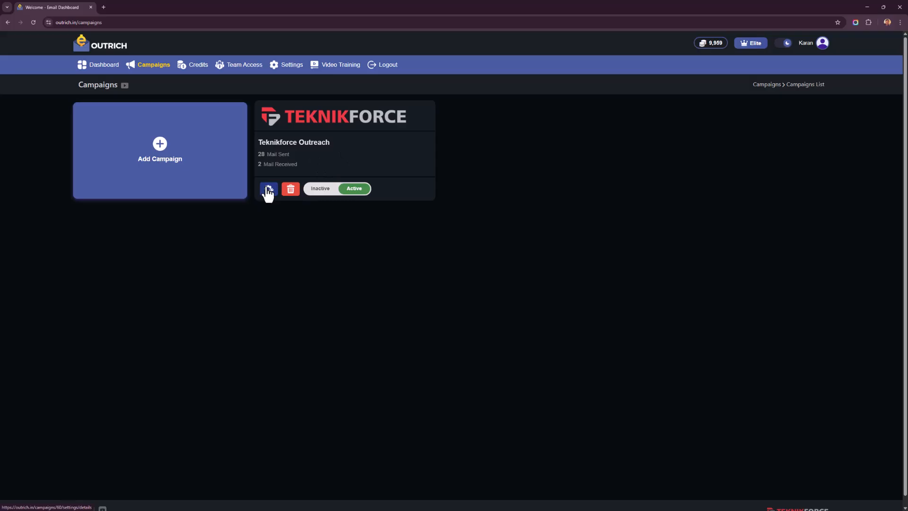
right_click(264, 112)
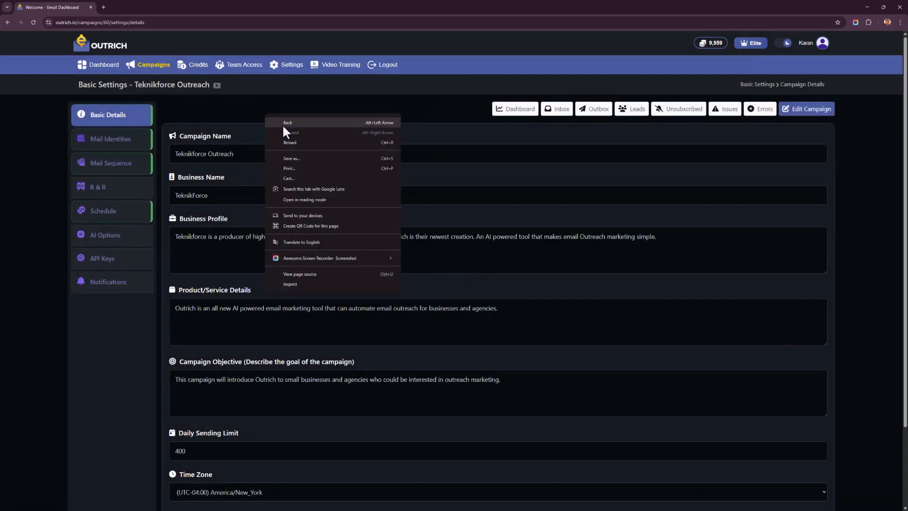
click(282, 124)
Step: Set the Teknikforce Outreach campaign to Inactive and switch it back to Active
click(340, 192)
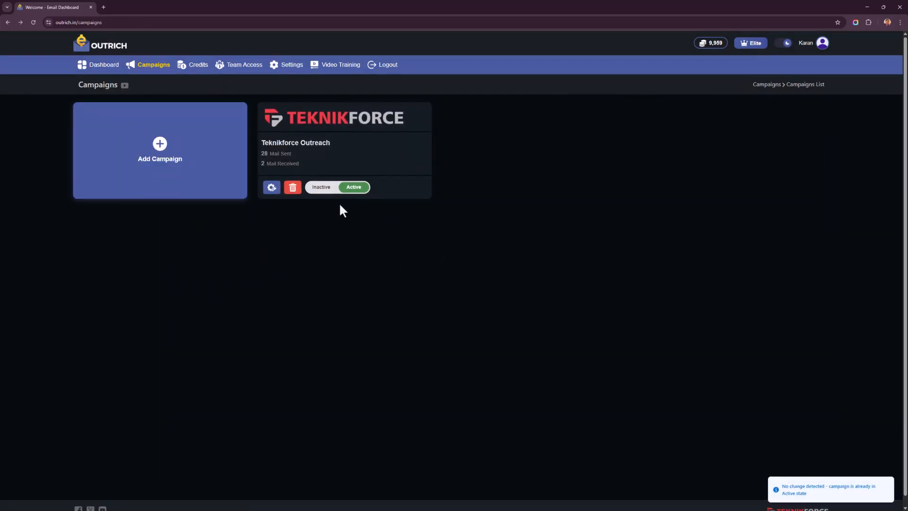
click(320, 189)
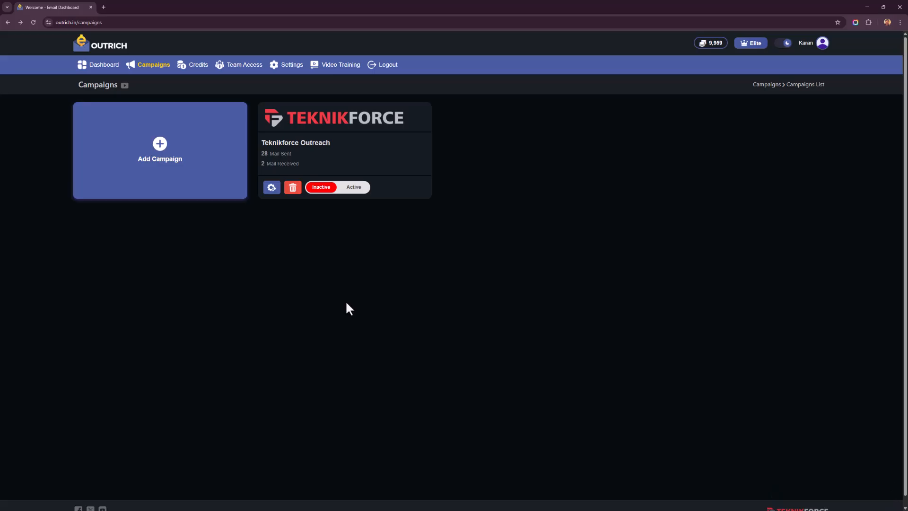
click(348, 188)
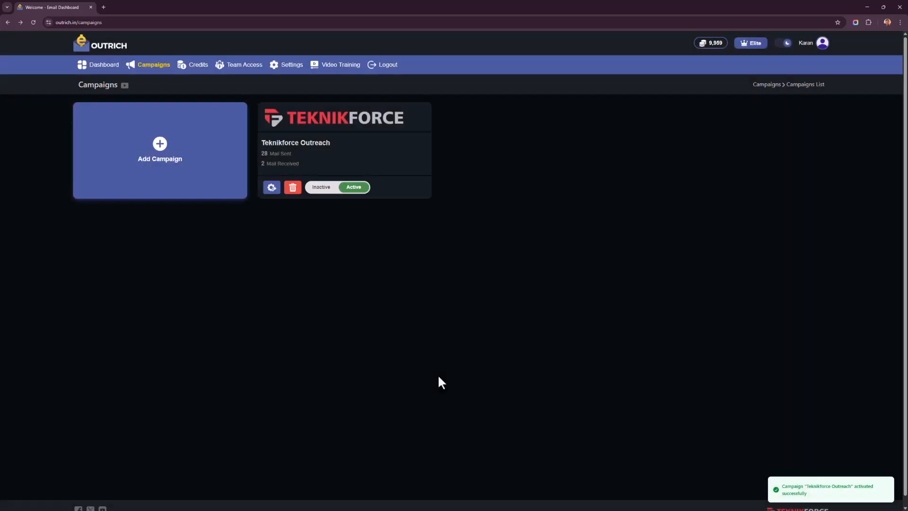
Step: Open the Teknikforce Outreach campaign's dashboard and review its email activity and lead charts, sent mail and latest leads
click(343, 155)
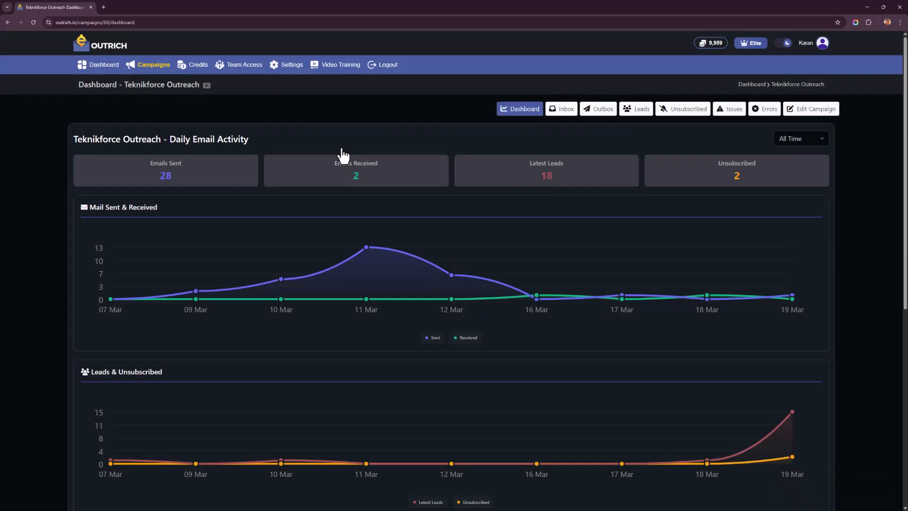
scroll(343, 155, down, 1)
scroll(343, 155, down, 3)
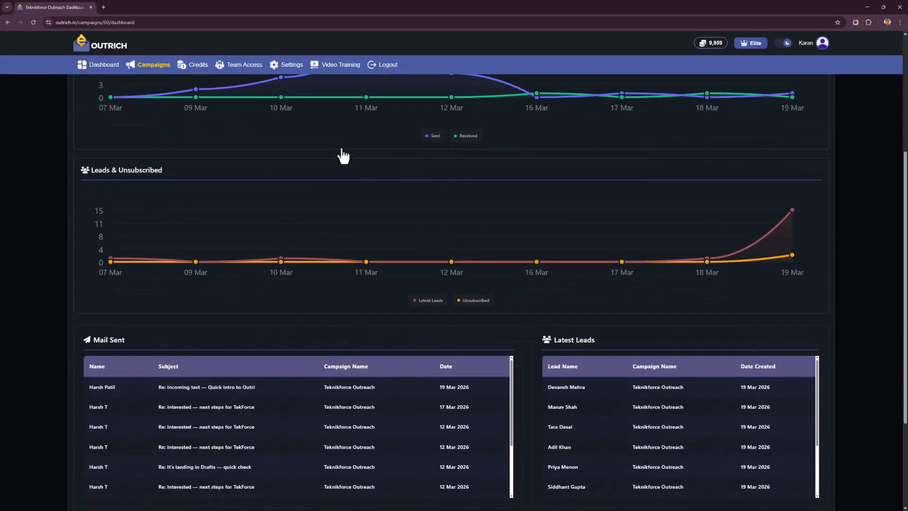